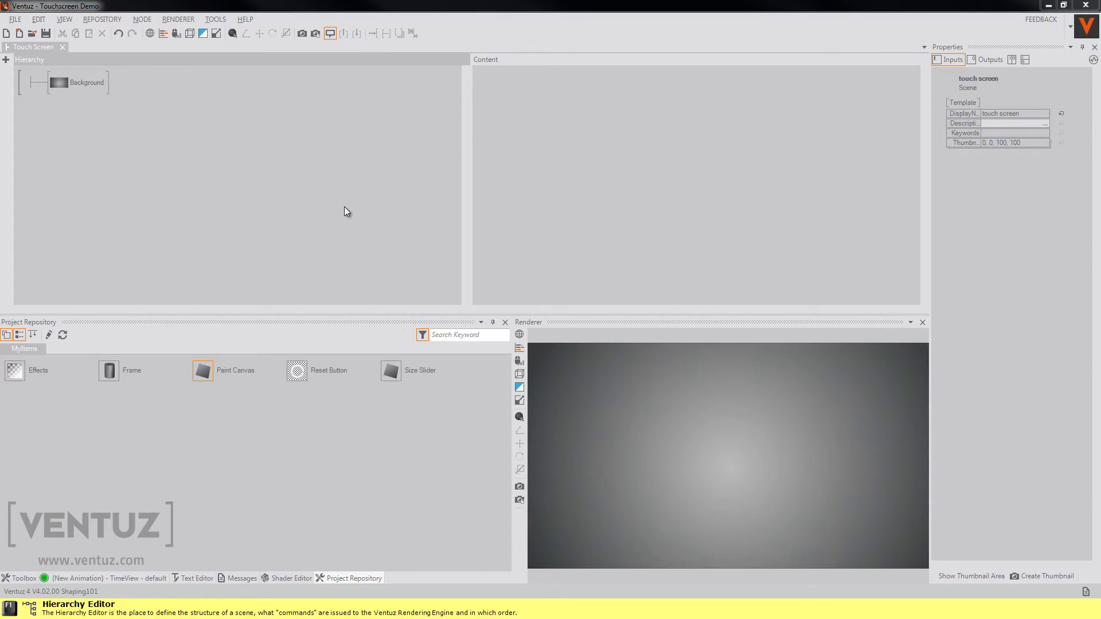
Add the Frame item from the project repository to the hierarchy beneath the Background node
left_click(262, 456)
left_click_drag(127, 380, 68, 93)
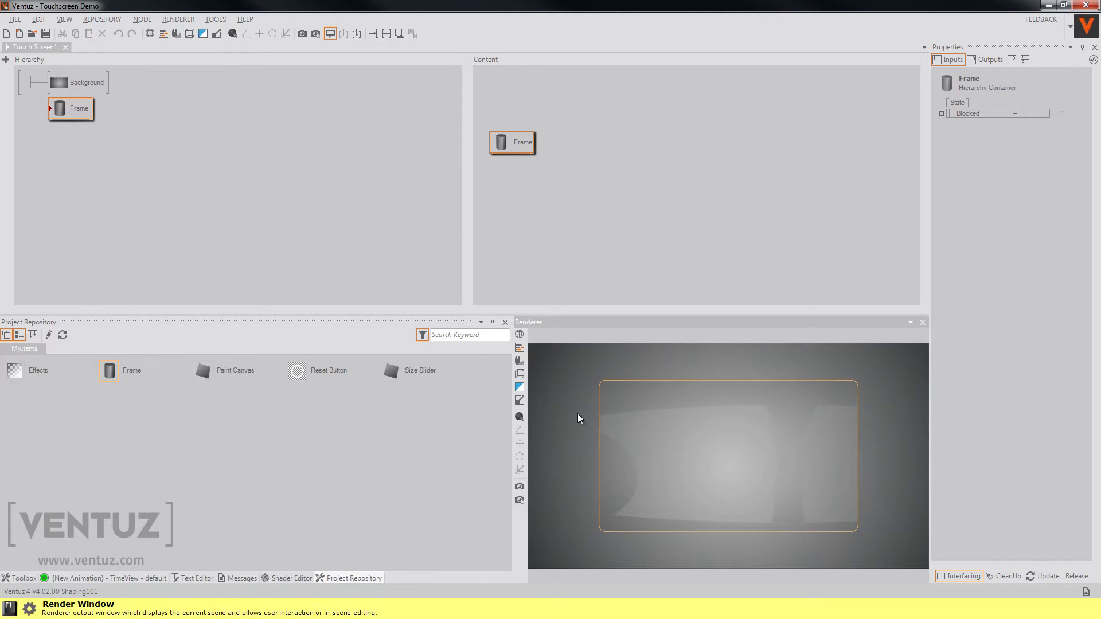
Insert an Axis node before the Frame and set its rotation to 17.5 on X and -35 on Y
left_click(85, 142)
type("ax")
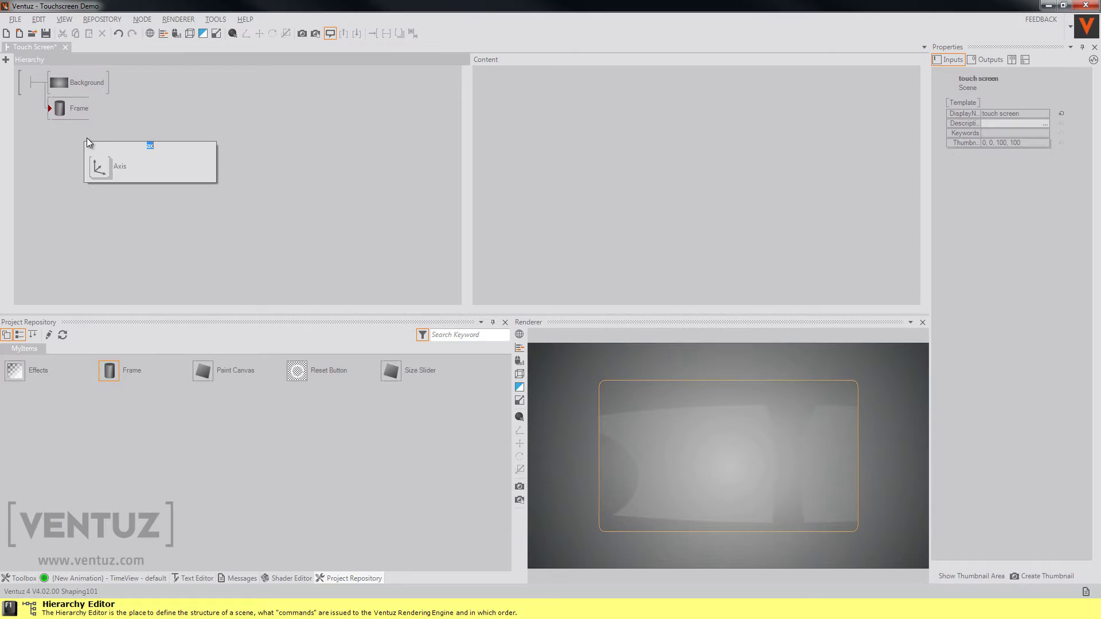
left_click_drag(95, 164, 57, 111)
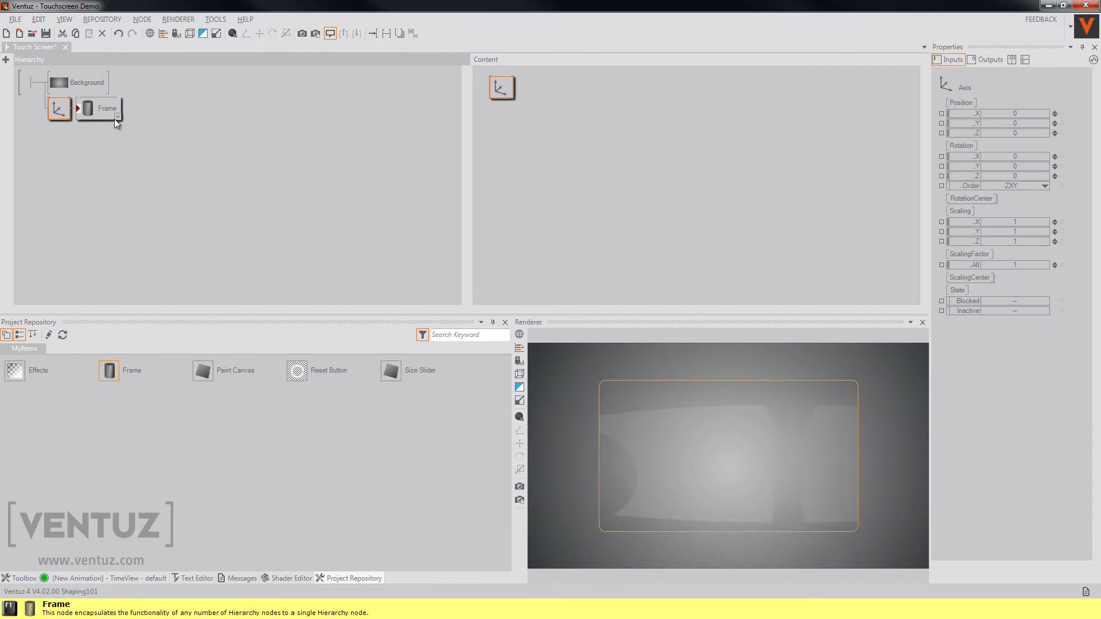
left_click_drag(1014, 156, 1000, 159)
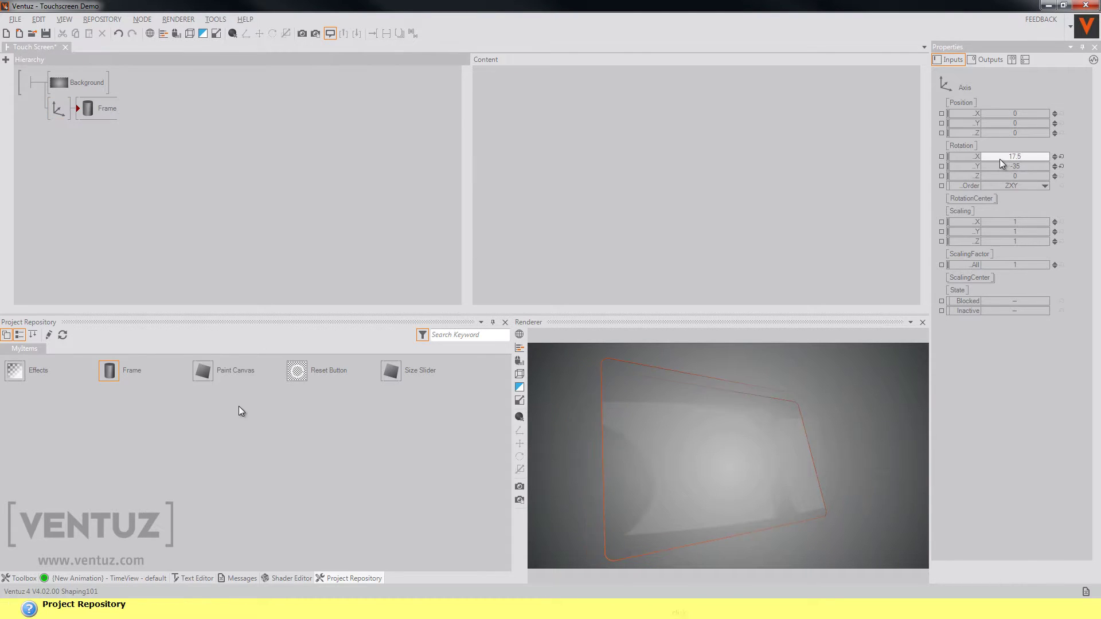
Add the Paint Canvas item under the Axis, above the Frame
mouse_move(203, 370)
left_mouse_down()
mouse_move(224, 373)
mouse_move(85, 102)
left_mouse_up()
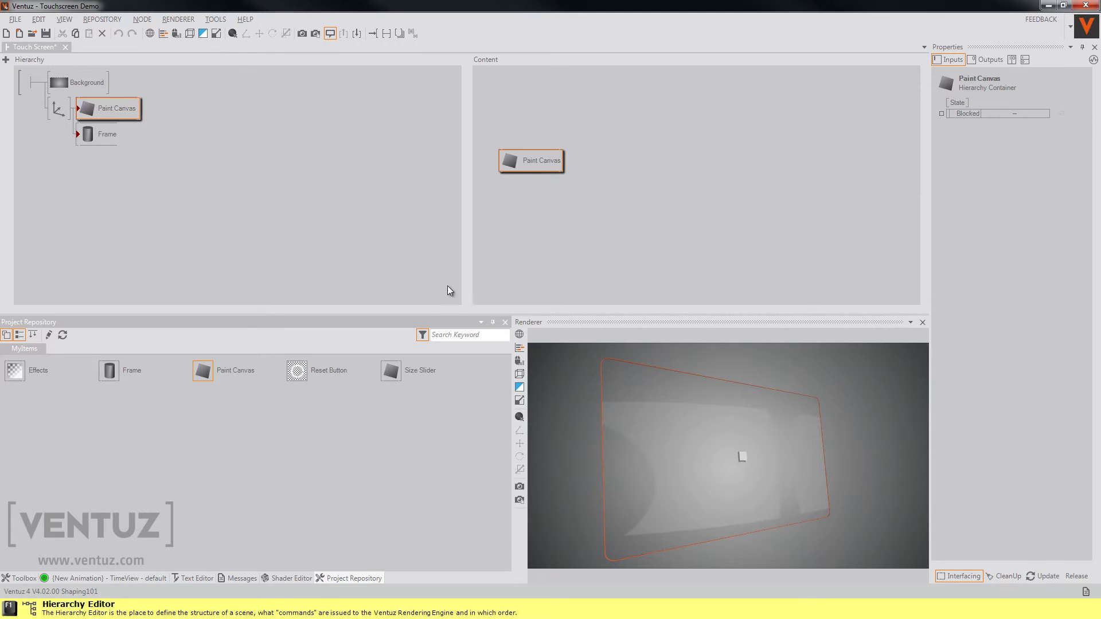
left_click(800, 486)
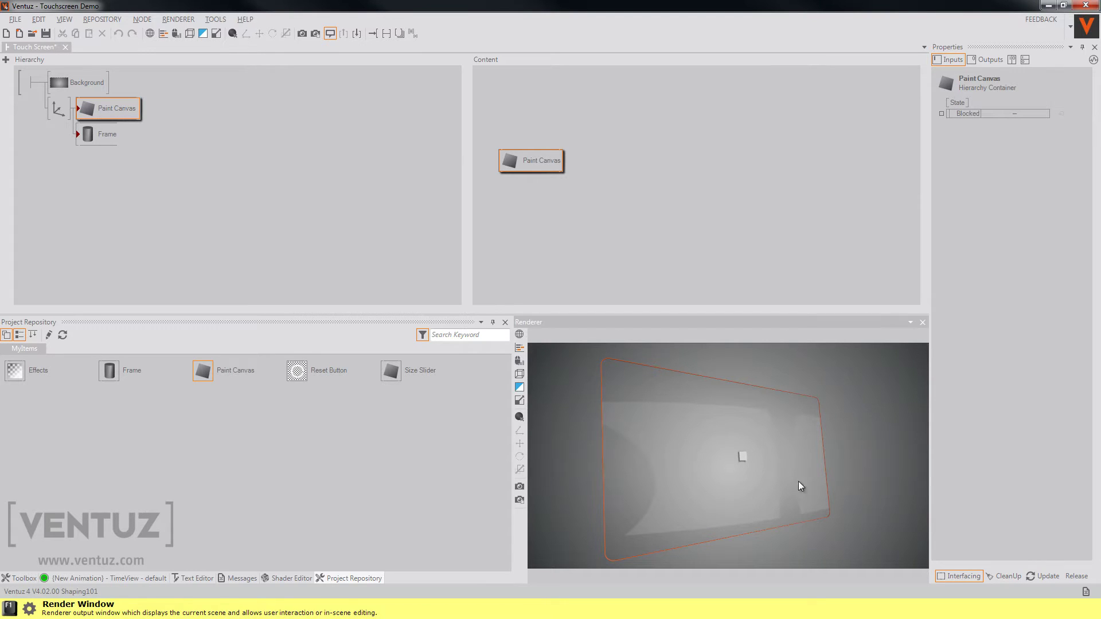
left_click(105, 111)
Insert an Axis before Paint Canvas with position X 0.75, scaling X 1.6 and Y 0.9, and scaling factor 13.82
double_click(152, 162)
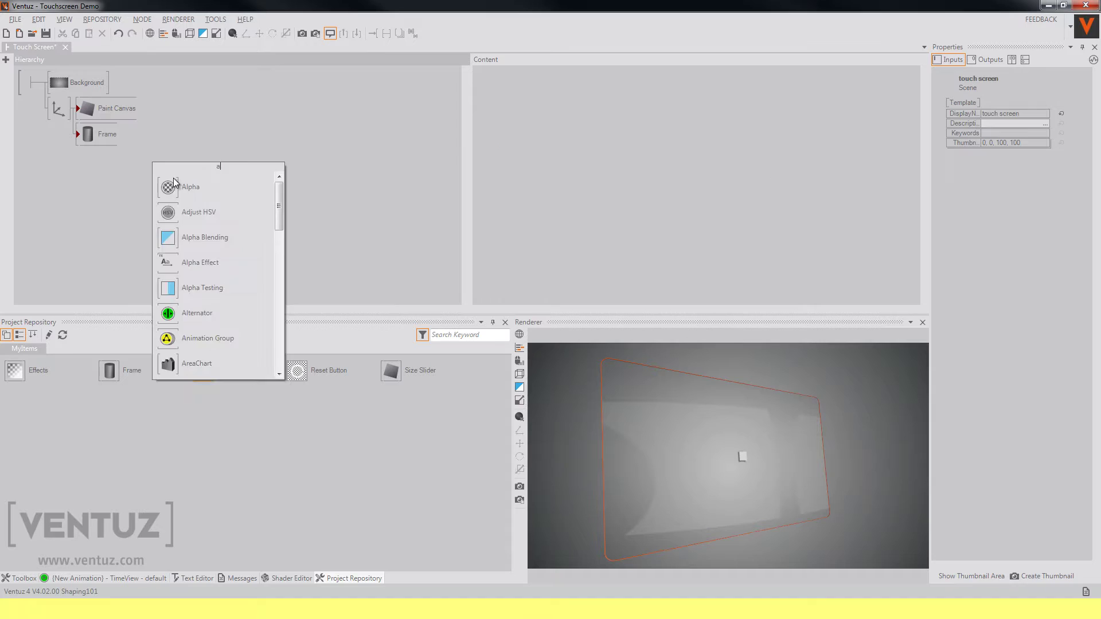
left_click_drag(171, 185, 86, 109)
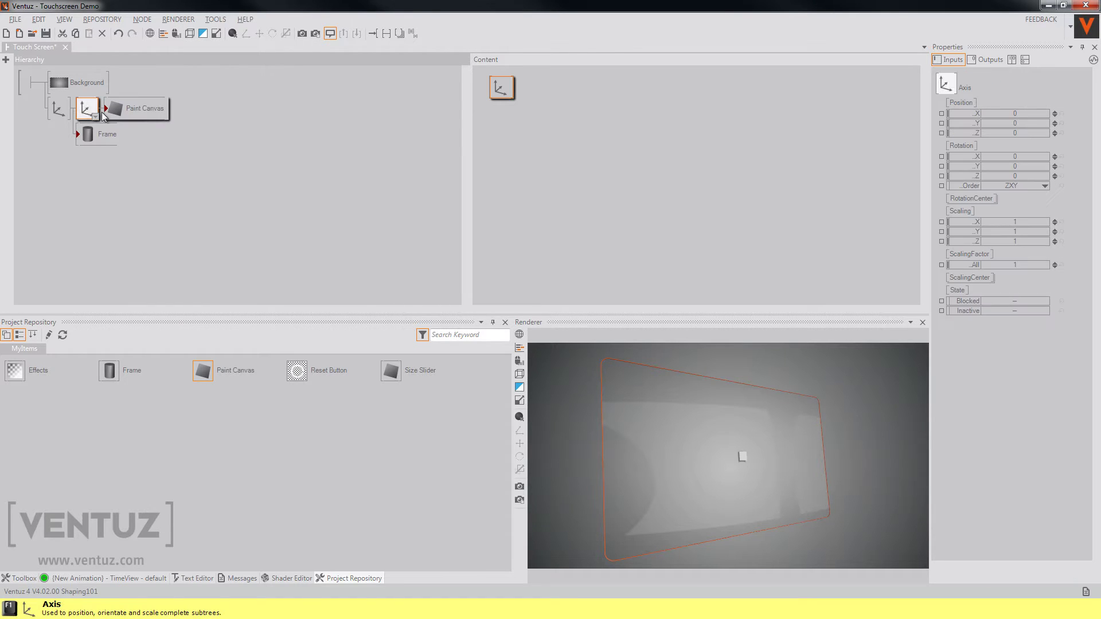
left_click_drag(1005, 264, 1021, 263)
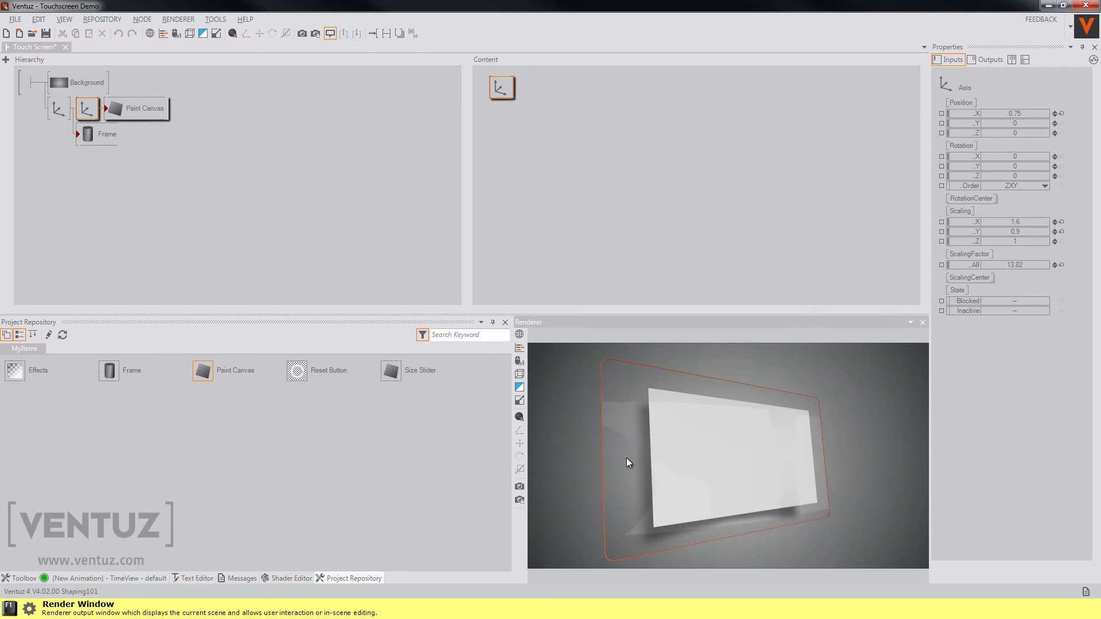
Add the Reset Button item under the main Axis, between the Paint Canvas branch and the Frame
left_click(290, 431)
left_click_drag(313, 366, 122, 135)
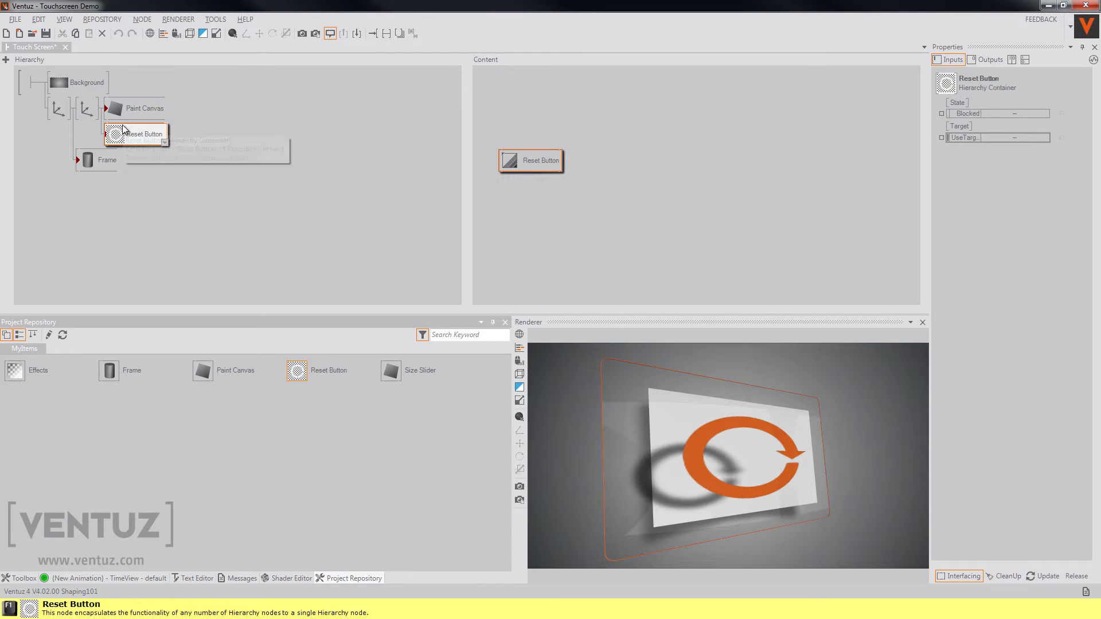
left_click(135, 142)
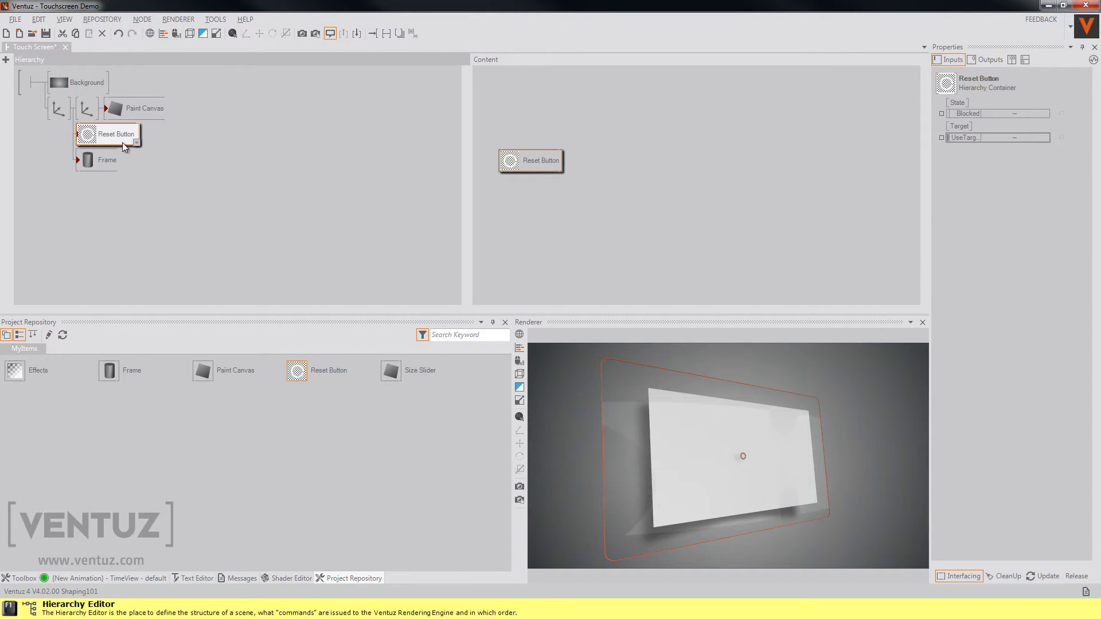
Insert an Axis before the Reset Button with position X -12.1 and Y -4.99, and scaling factor 3.06
double_click(254, 222)
type("ax")
left_click(270, 242)
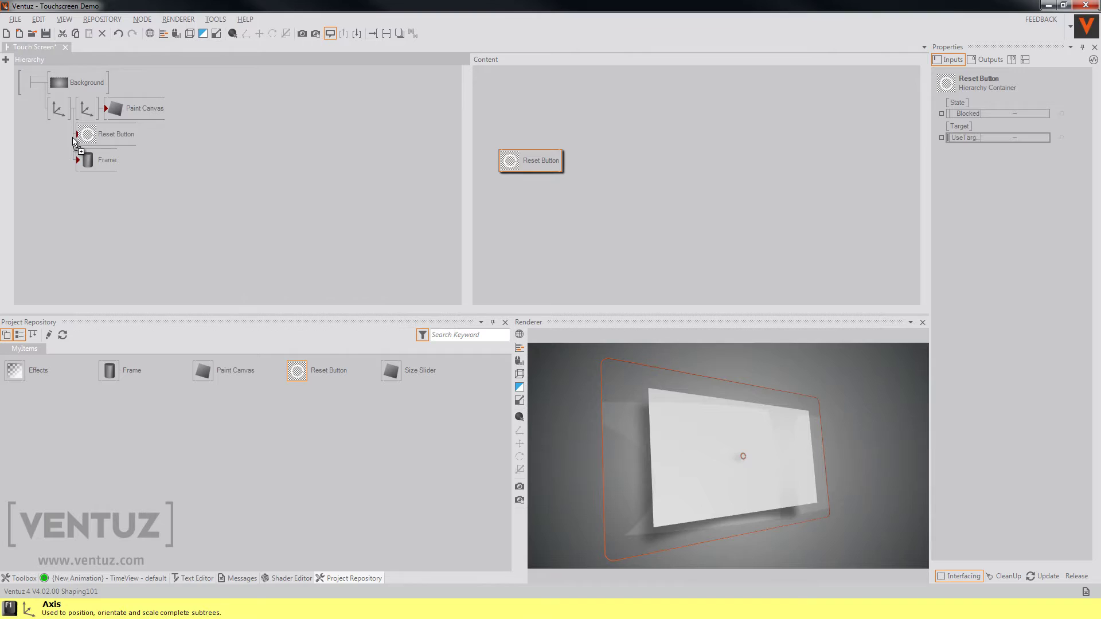
left_click(86, 136)
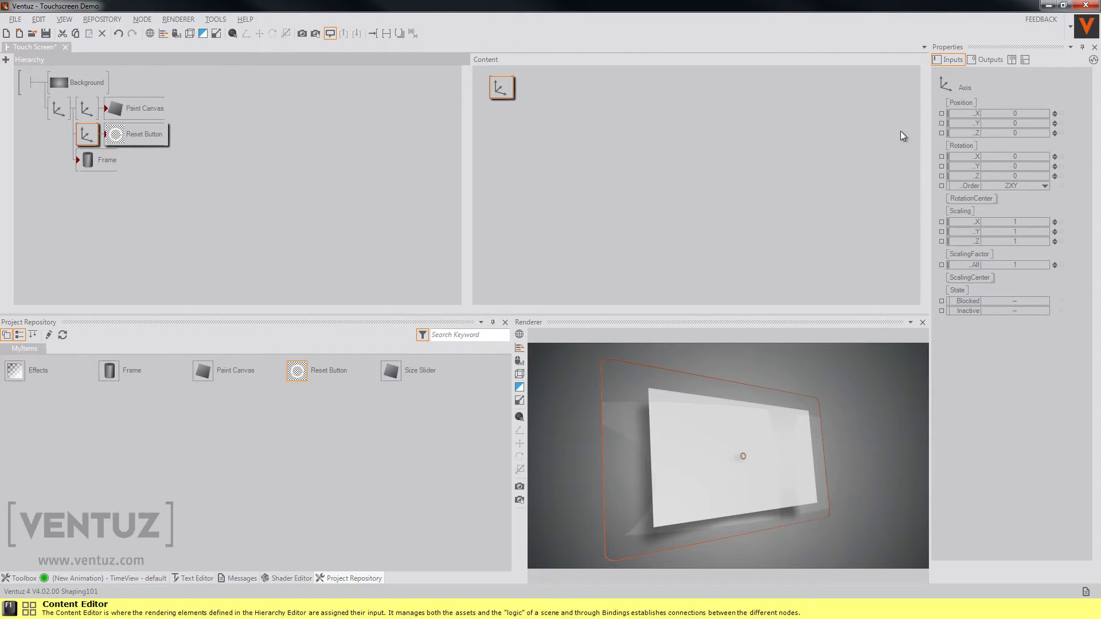
left_click_drag(1023, 116, 958, 116)
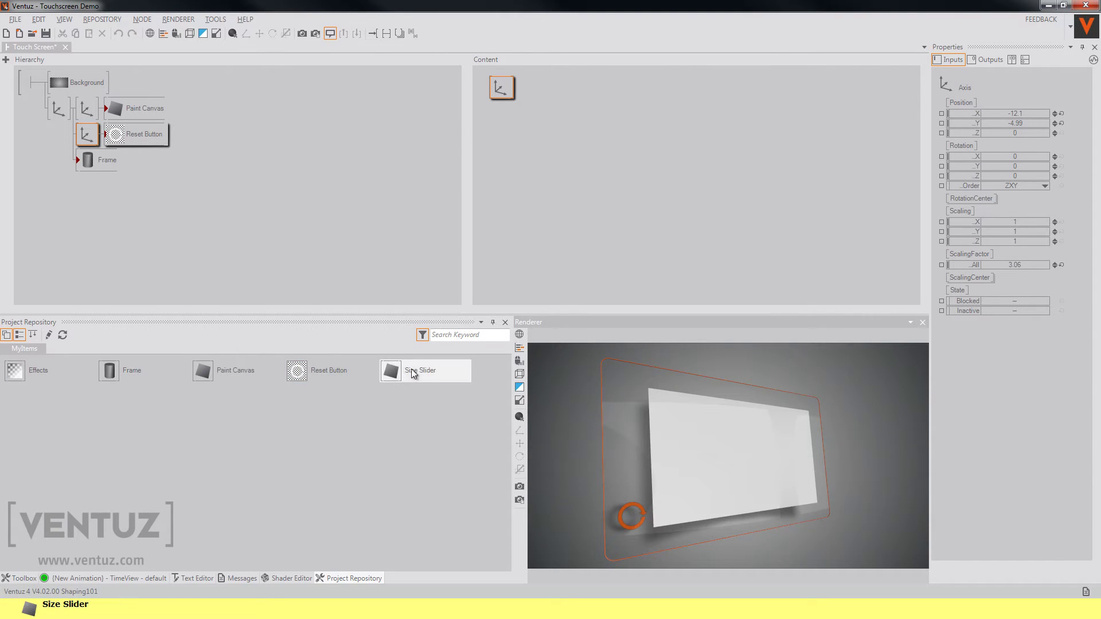
Add the Size Slider item above the Reset Button branch and use its own Axis to place it left of the canvas
left_click_drag(395, 371, 86, 115)
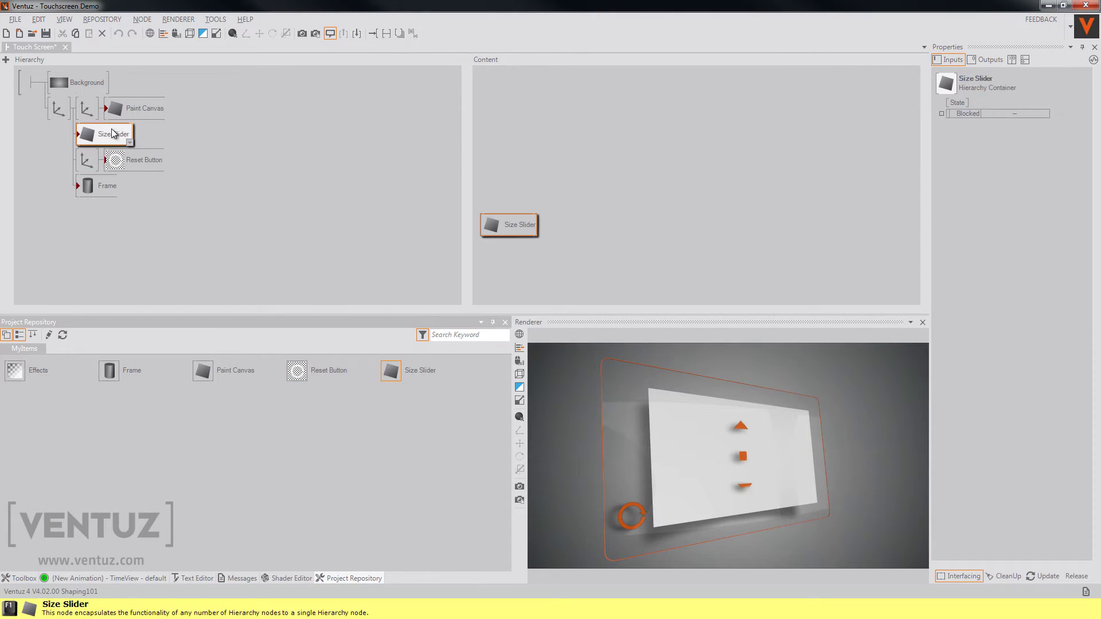
right_click(226, 226)
left_click_drag(118, 181, 79, 137)
left_click(79, 139)
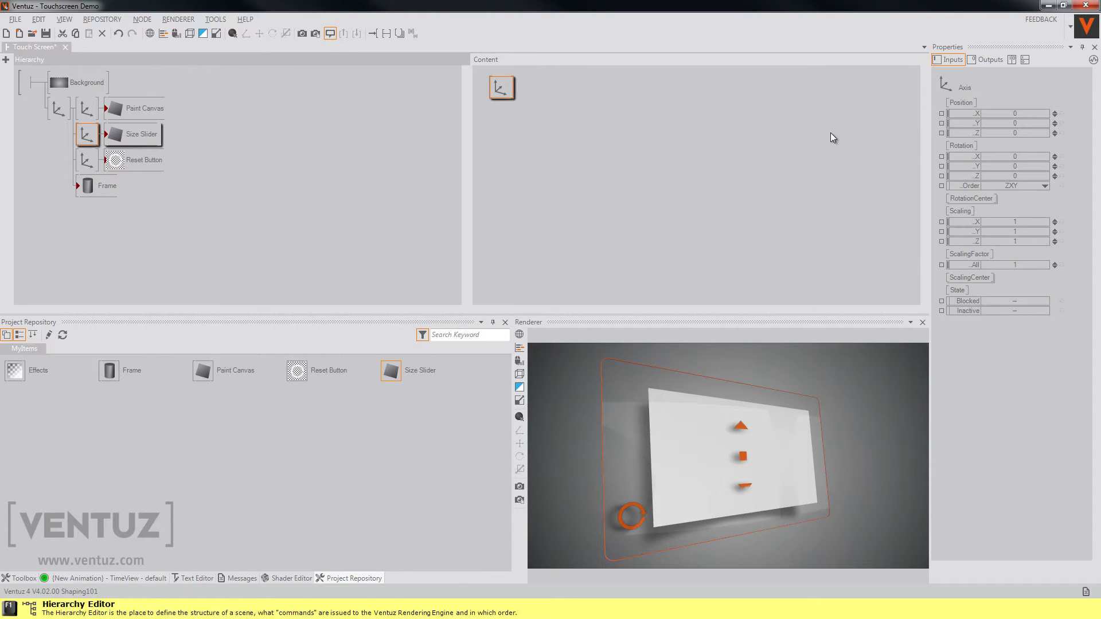
left_click_drag(1028, 114, 1015, 116)
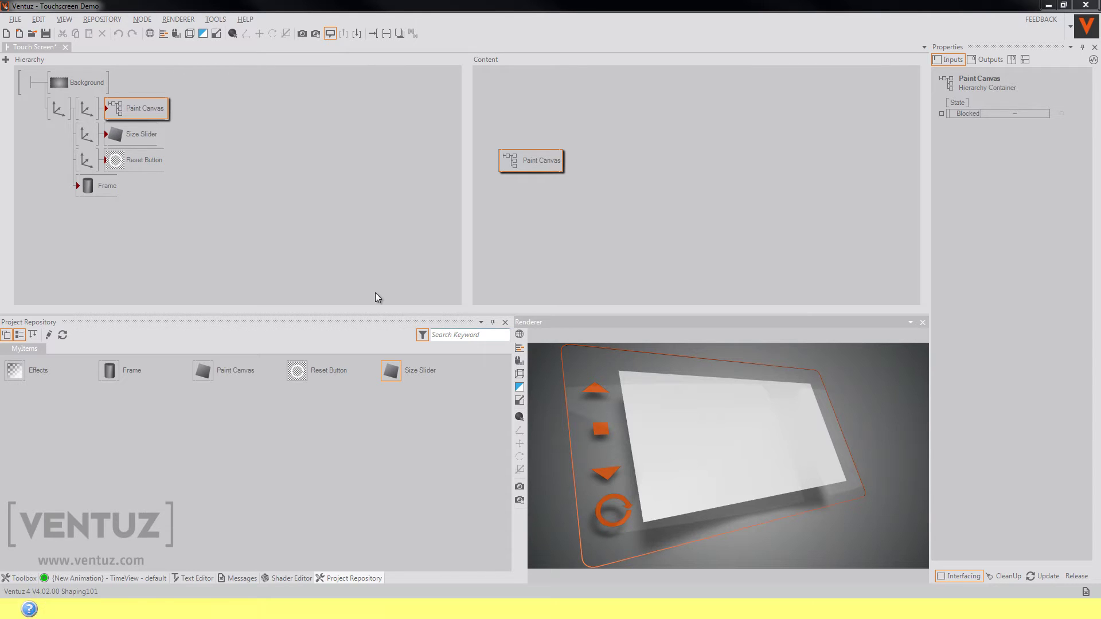
Enter the Paint Canvas container and temporarily block Canvas Shadow and Rect1 in turn to examine what each renders
left_click(124, 114)
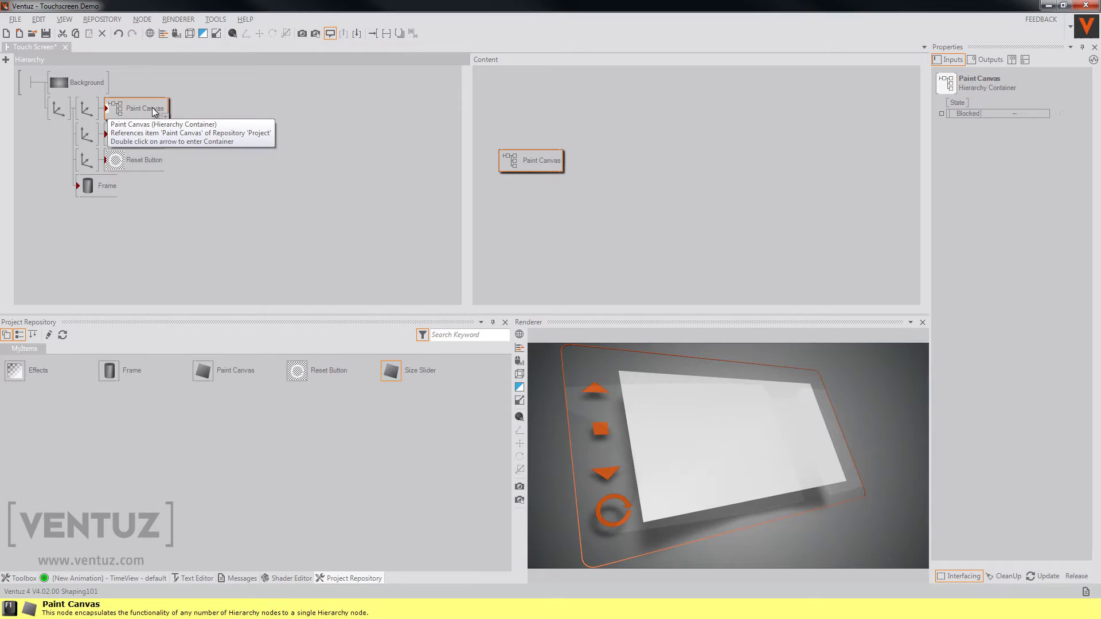
double_click(106, 109)
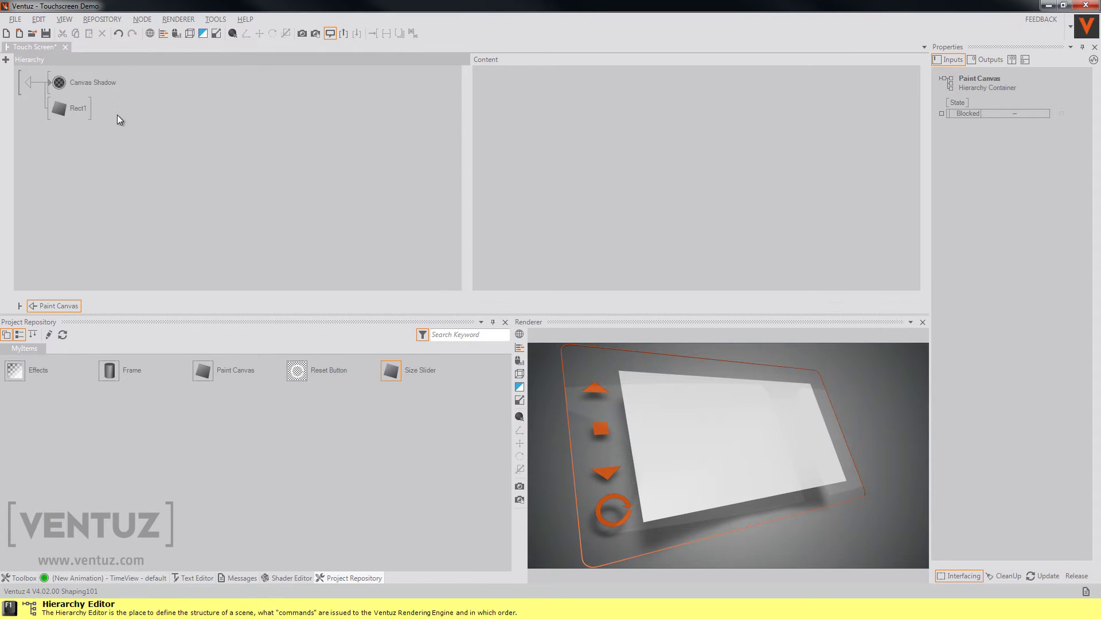
left_click(91, 85)
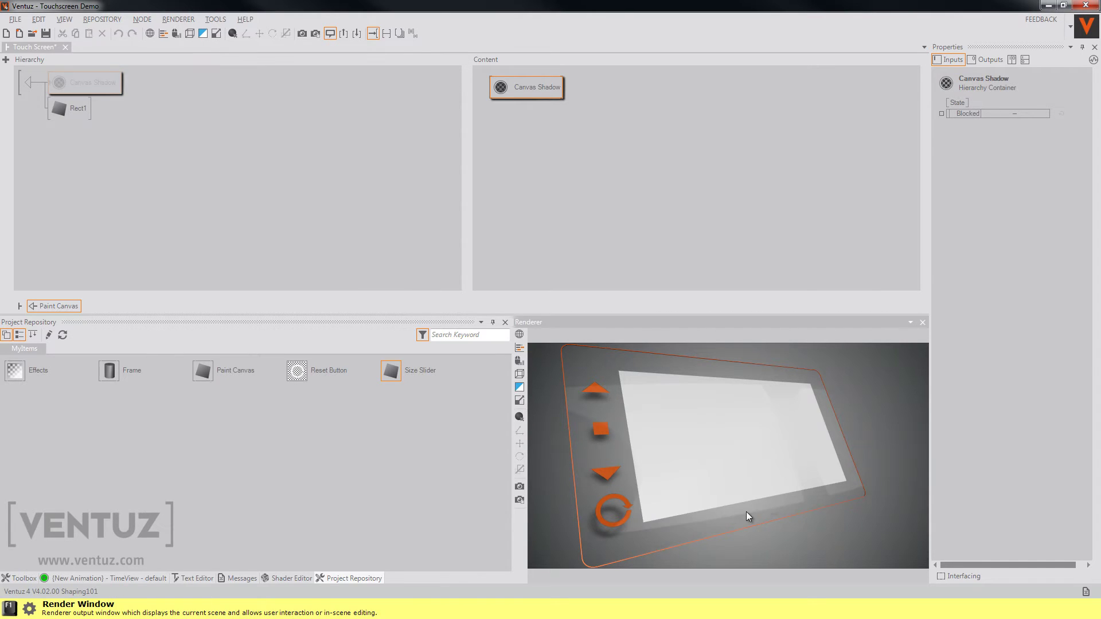
left_click(70, 109)
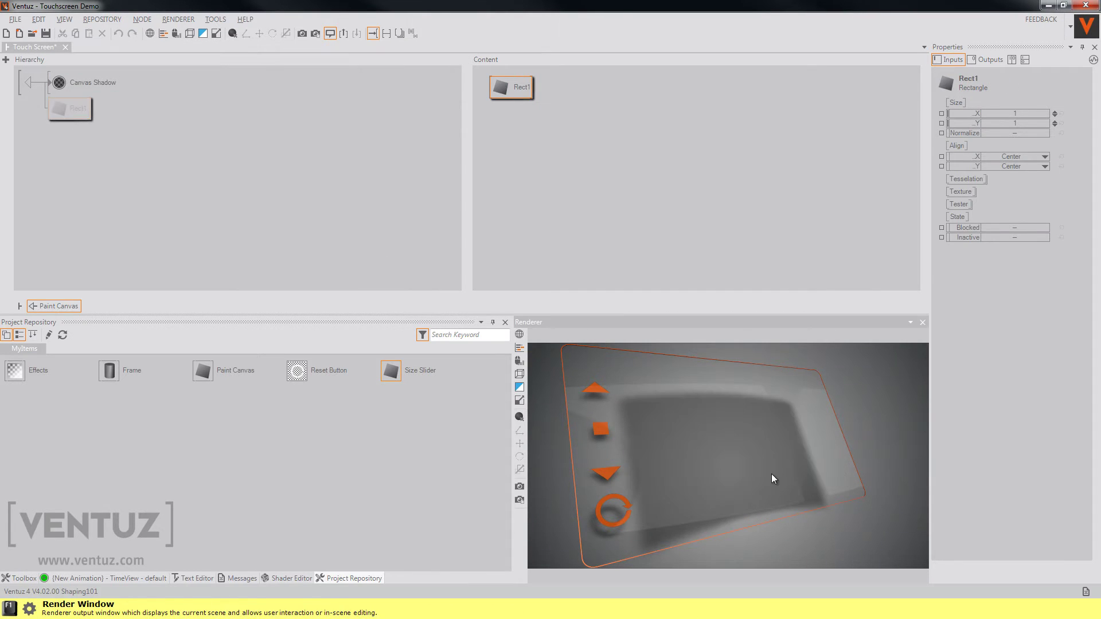
Insert a Touch Paint node with brush color 255, 0, 0 before Rect1 and paint test strokes across the rendered scene
right_click(367, 283)
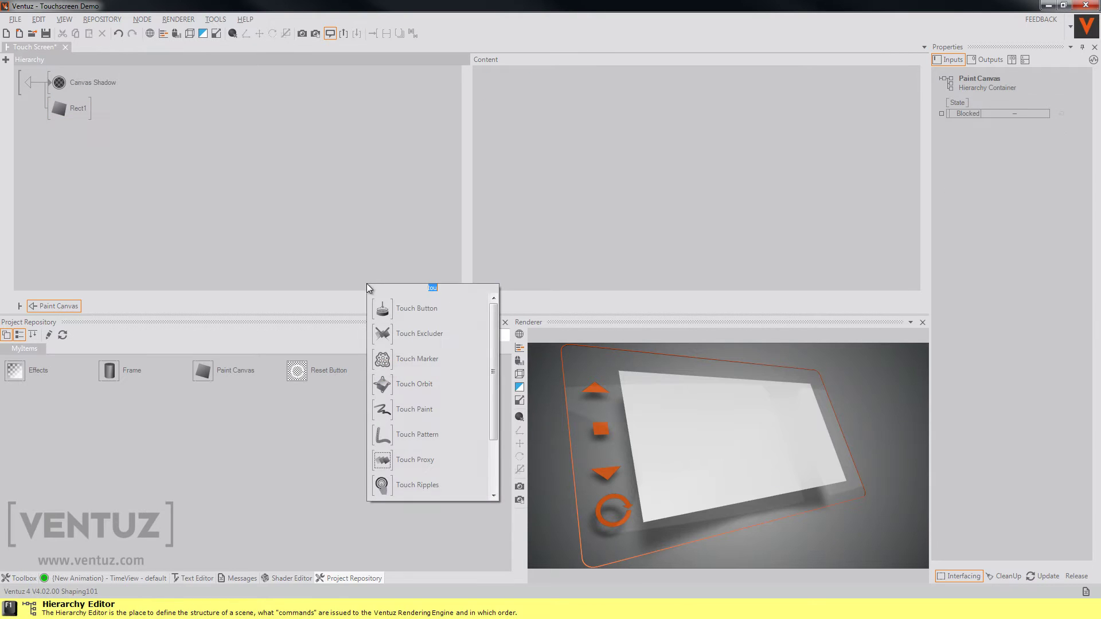
mouse_move(417, 408)
left_mouse_down()
mouse_move(121, 198)
mouse_move(58, 109)
left_mouse_up()
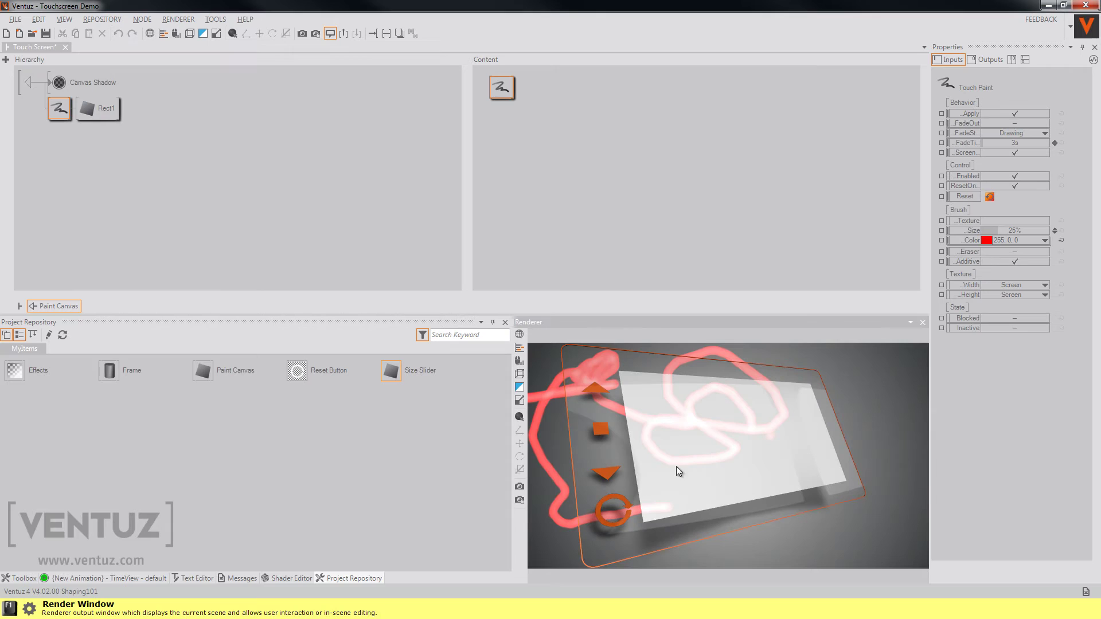
mouse_move(676, 467)
left_mouse_down()
mouse_move(667, 365)
mouse_move(666, 383)
mouse_move(584, 442)
mouse_move(801, 502)
mouse_move(598, 480)
mouse_move(806, 535)
left_mouse_up()
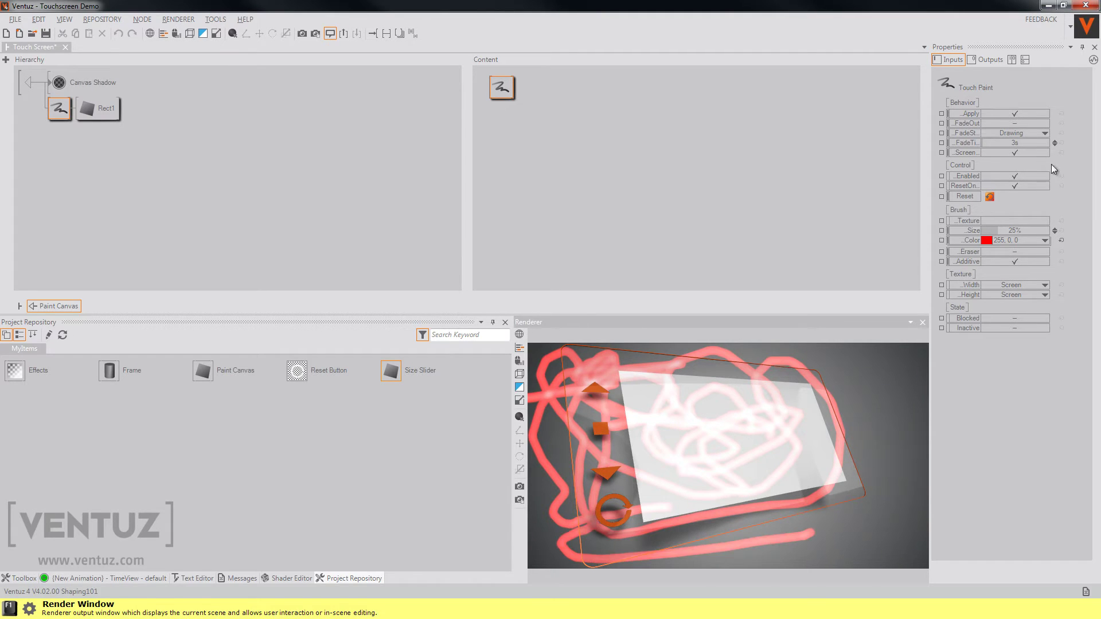
Disable the Touch Paint node's Screen behavior option, paint test strokes over the canvas, and reset the painting
left_click(1018, 152)
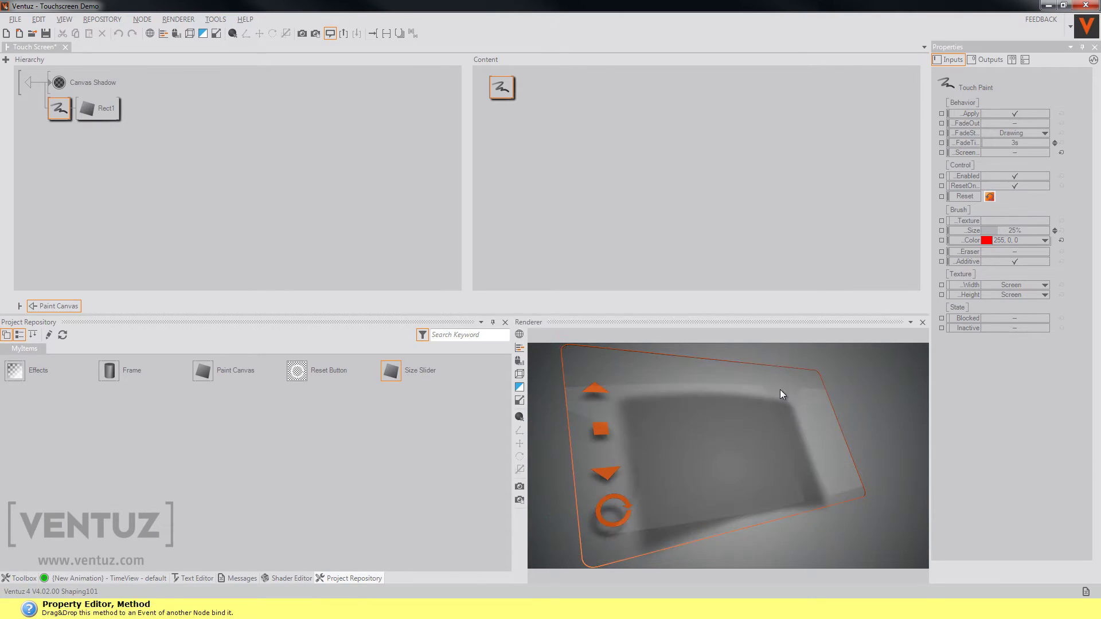
mouse_move(732, 394)
left_mouse_down()
mouse_move(693, 413)
mouse_move(668, 496)
left_mouse_up()
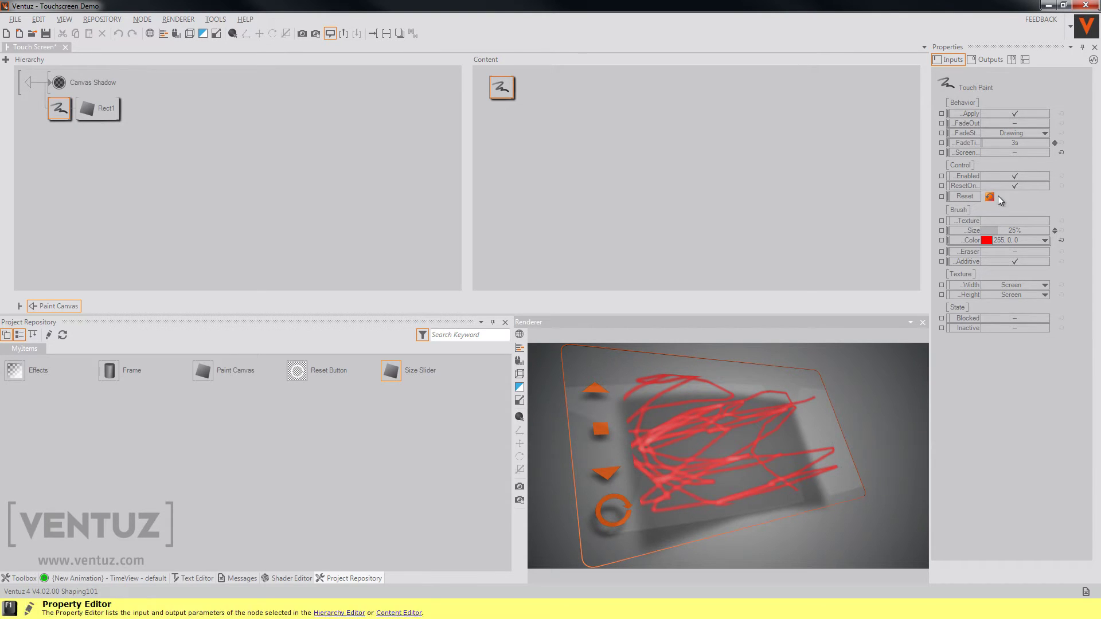
left_click(989, 197)
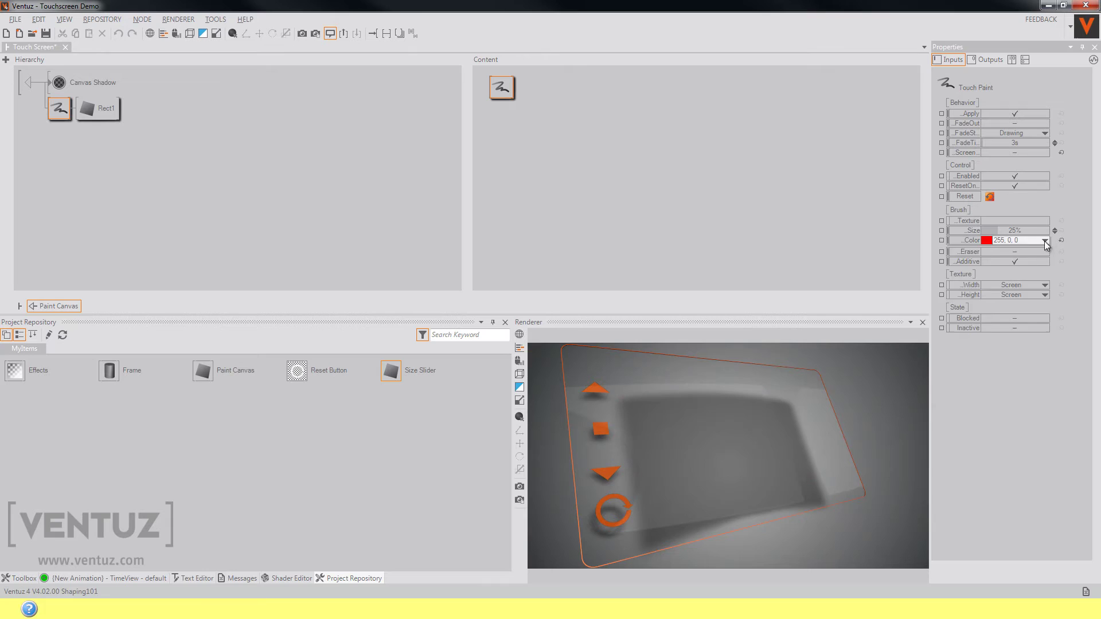
Set the Touch Paint brush color to 0, 0, 0 with Additive turned off and paint test strokes on the canvas
left_click(1044, 241)
left_click(977, 312)
left_click(1068, 360)
left_click(1014, 261)
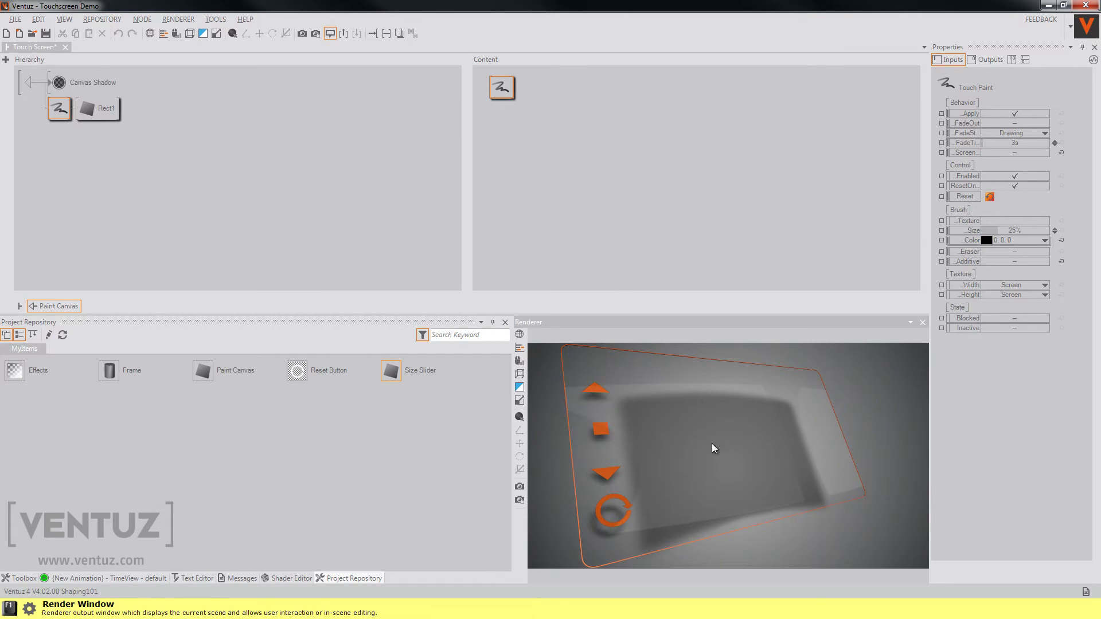
mouse_move(712, 445)
left_mouse_down()
mouse_move(650, 413)
mouse_move(723, 466)
mouse_move(706, 471)
mouse_move(806, 432)
mouse_move(727, 437)
mouse_move(682, 393)
left_mouse_up()
left_click(294, 193)
left_click(295, 192)
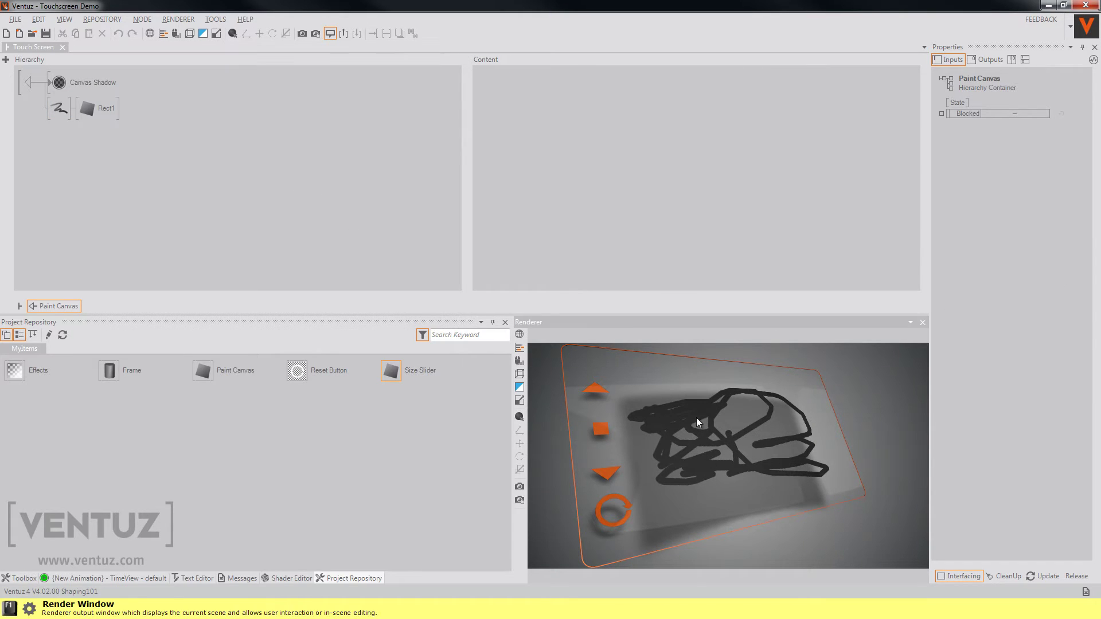
Place a linked copy of Rect1 above Touch Paint, test it with strokes on the canvas, and select the Touch Paint node
right_click(268, 241)
mouse_move(92, 112)
left_mouse_down()
mouse_move(95, 133)
mouse_move(63, 93)
mouse_move(59, 108)
left_mouse_up()
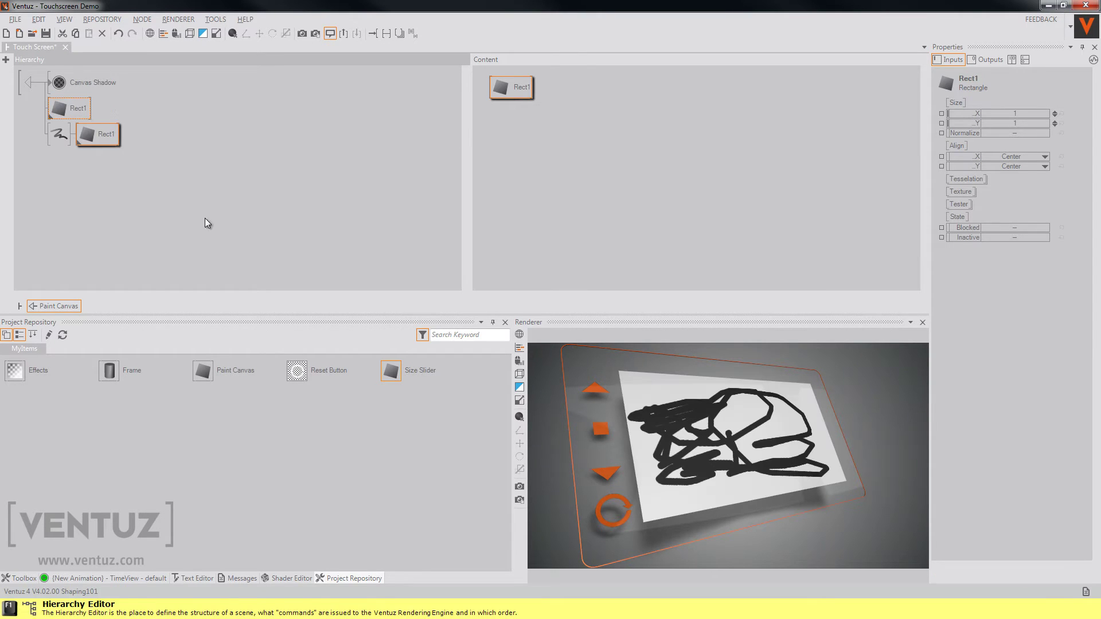
mouse_move(682, 395)
left_mouse_down()
mouse_move(631, 376)
mouse_move(660, 515)
mouse_move(679, 494)
mouse_move(781, 494)
mouse_move(756, 419)
mouse_move(652, 524)
mouse_move(752, 413)
mouse_move(752, 434)
left_mouse_up()
left_click(256, 204)
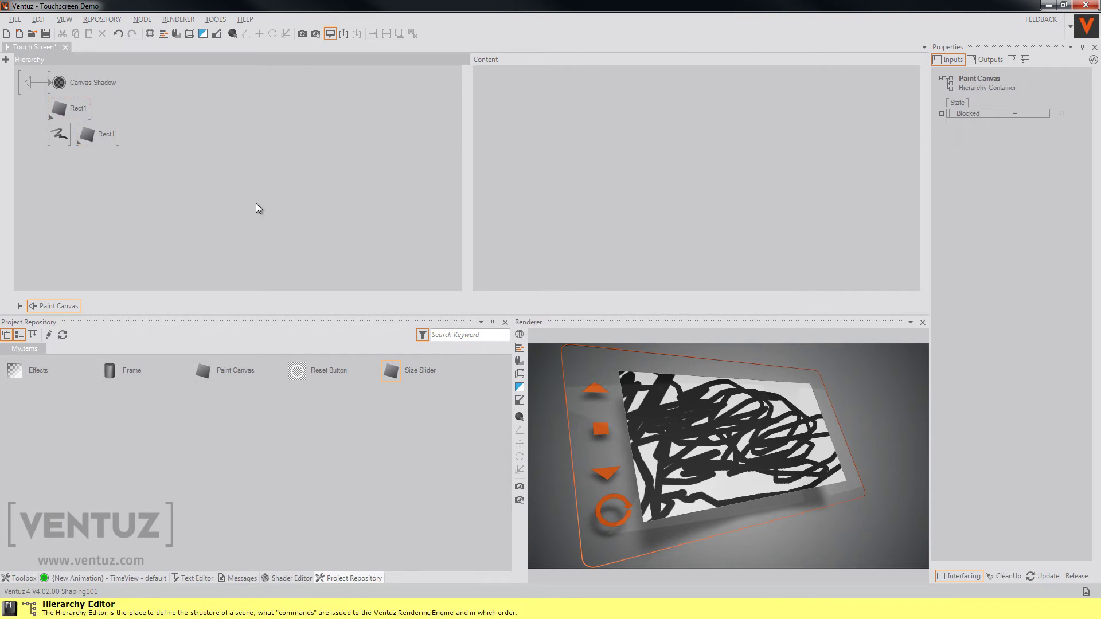
left_click(59, 134)
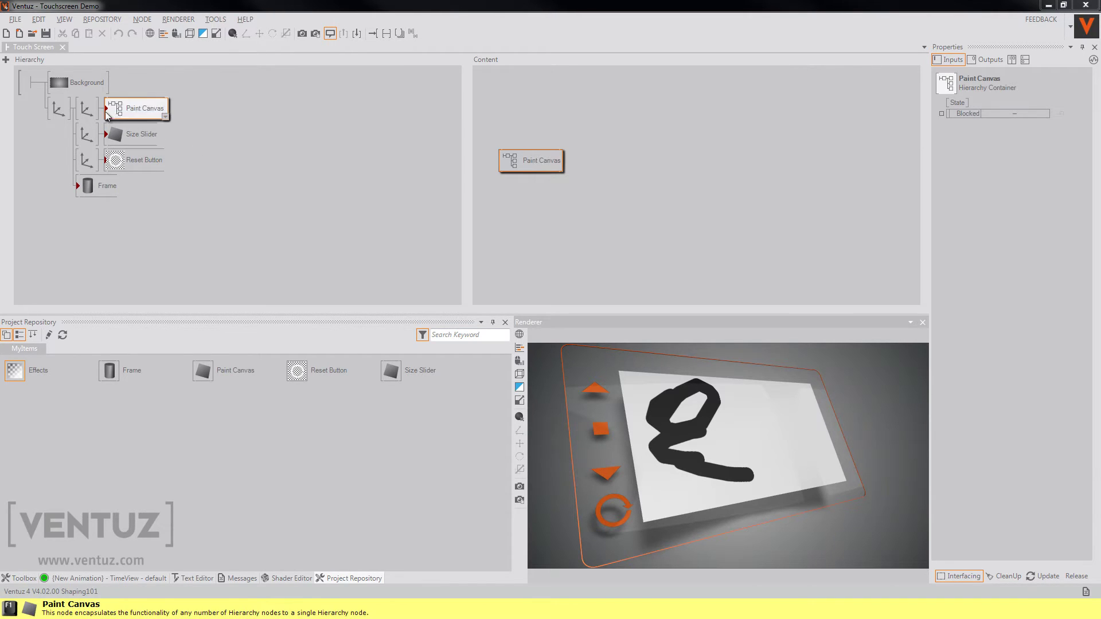
Enter the Size Slider container and block its Slider node to check which part it renders
double_click(107, 138)
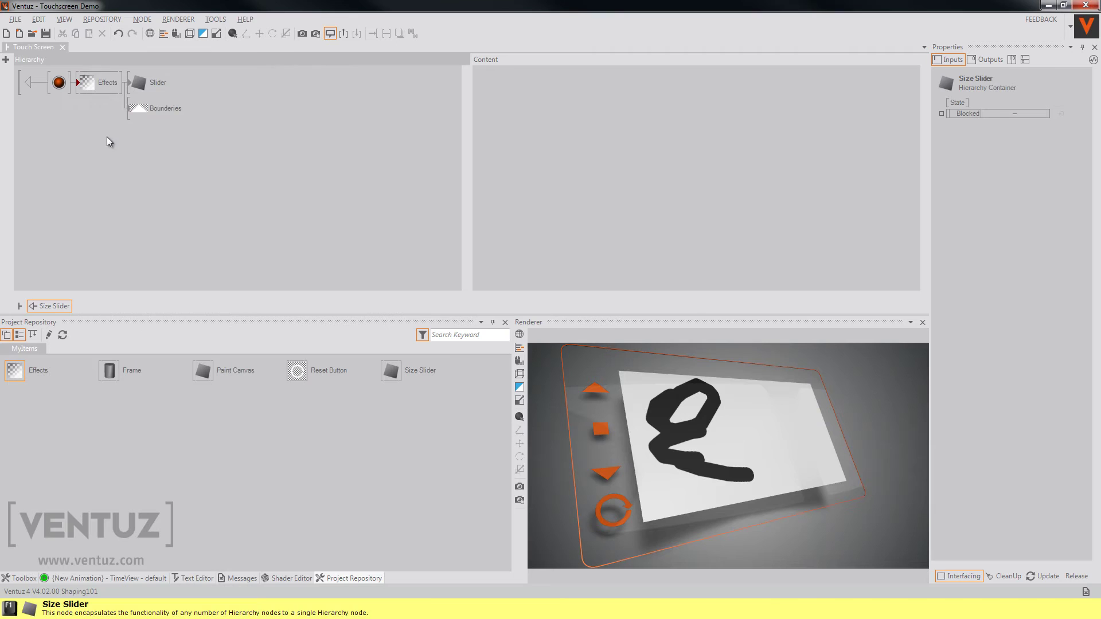
left_click(144, 87)
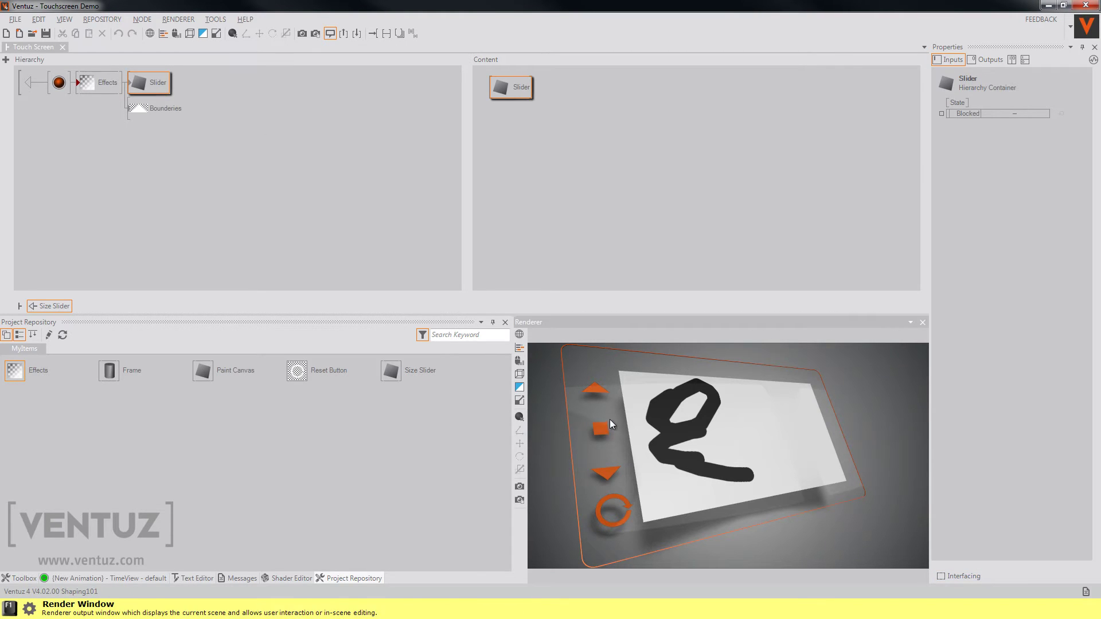
left_click(149, 82)
key("b")
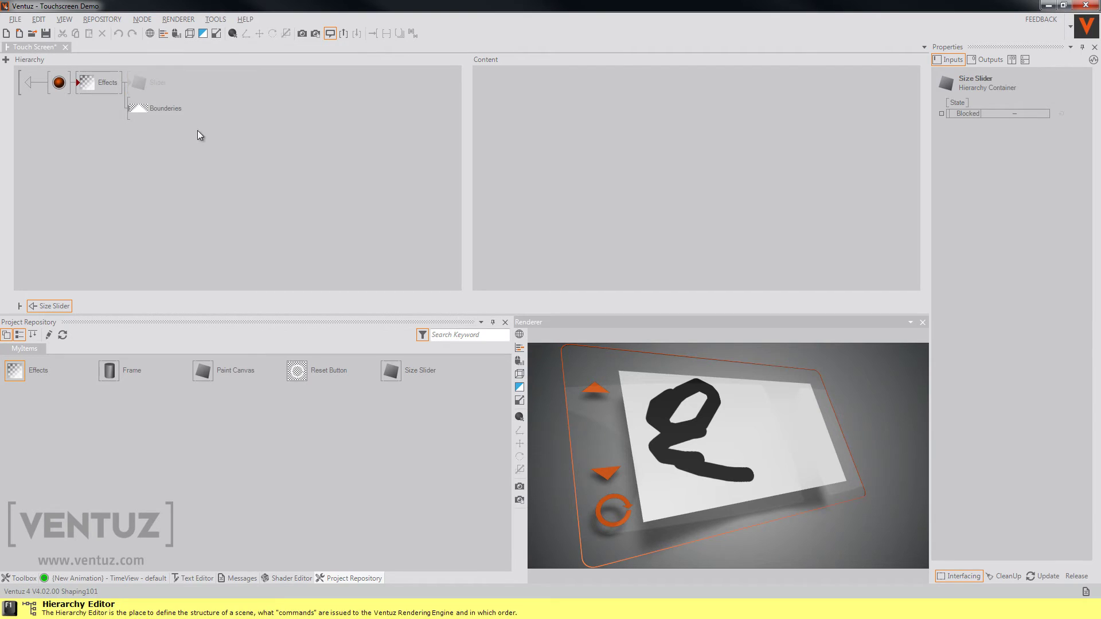
Unblock the Slider node and inspect the Bounderies, Effects and Material nodes inside the Size Slider container
left_click(149, 83)
key("b")
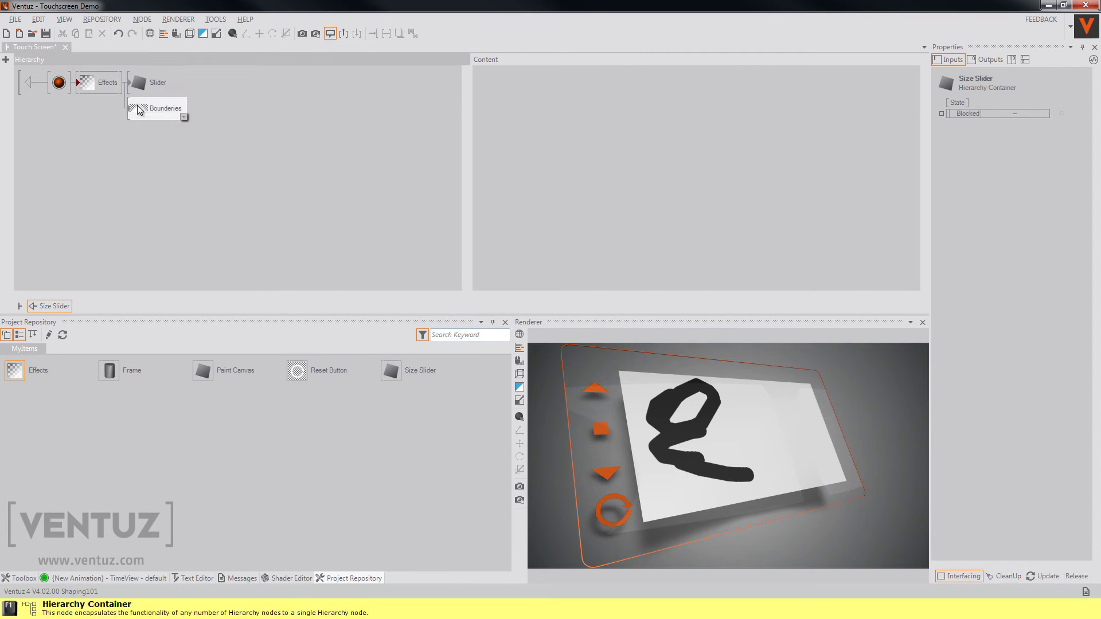
left_click(140, 109)
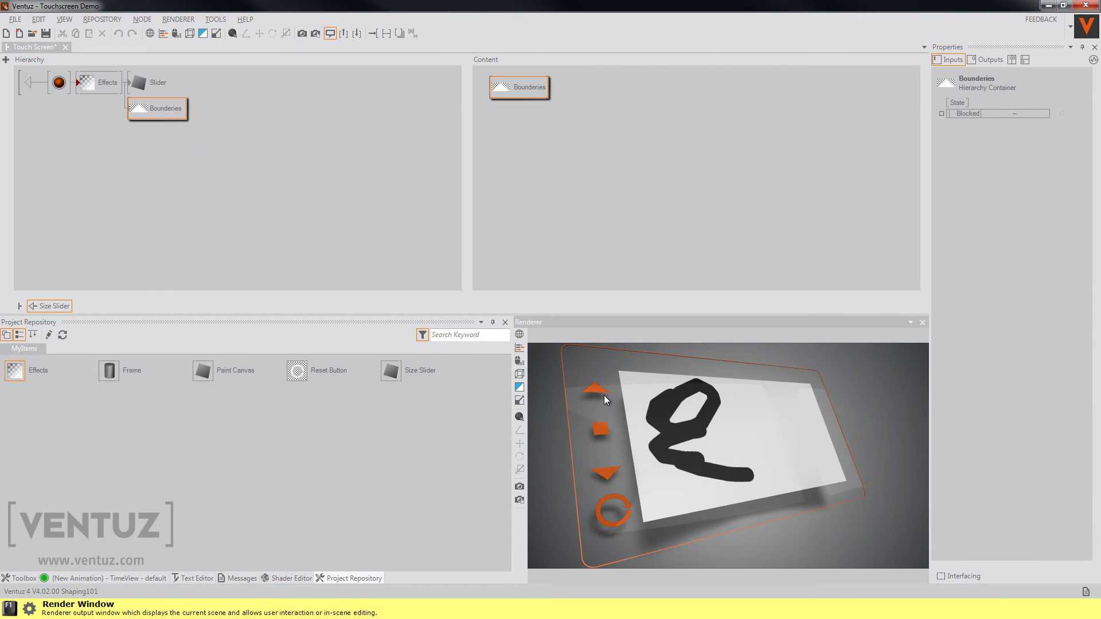
left_click(99, 84)
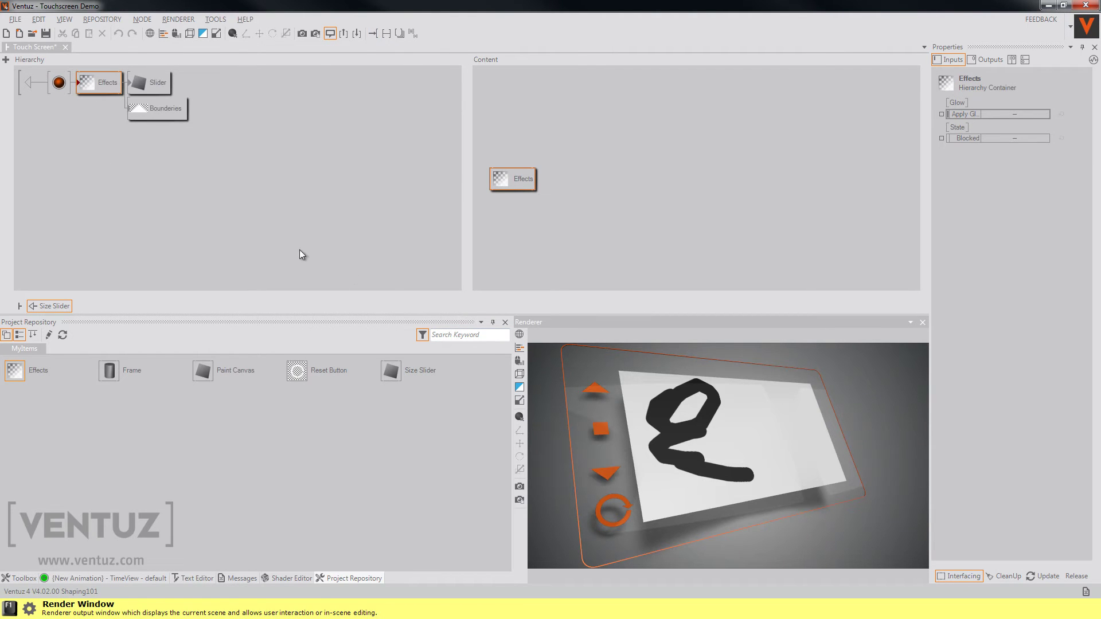
left_click(86, 84)
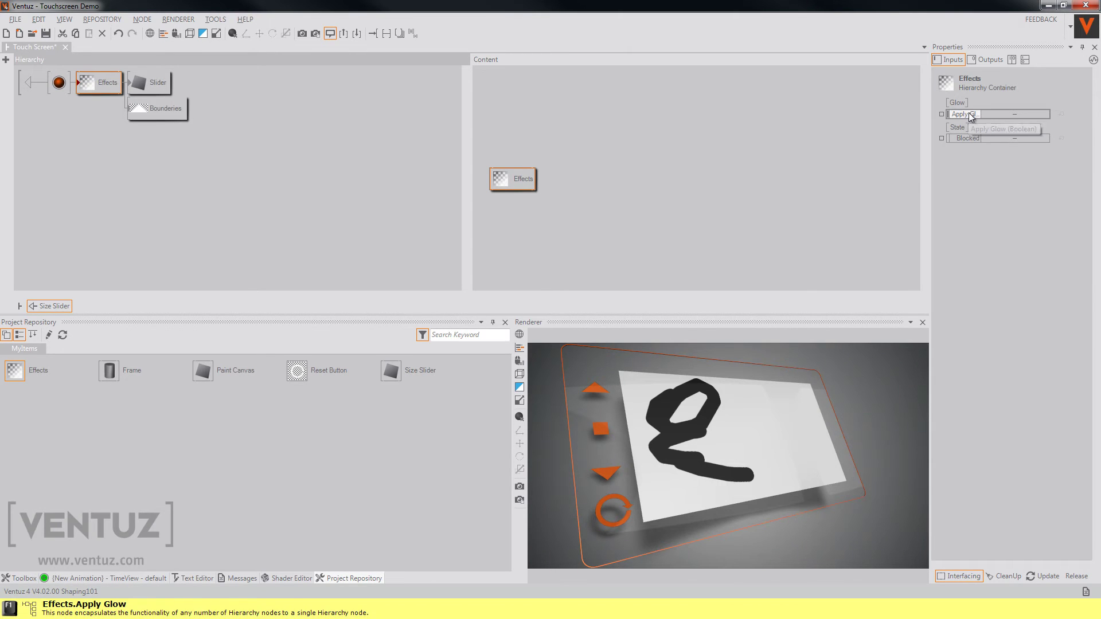
left_click(207, 184)
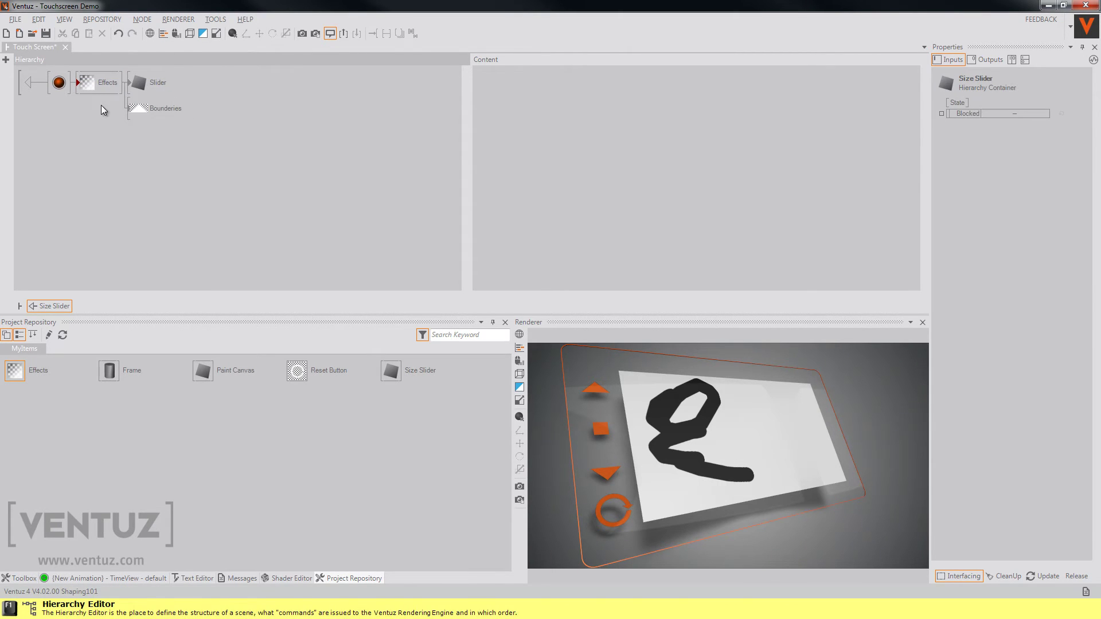
left_click(59, 82)
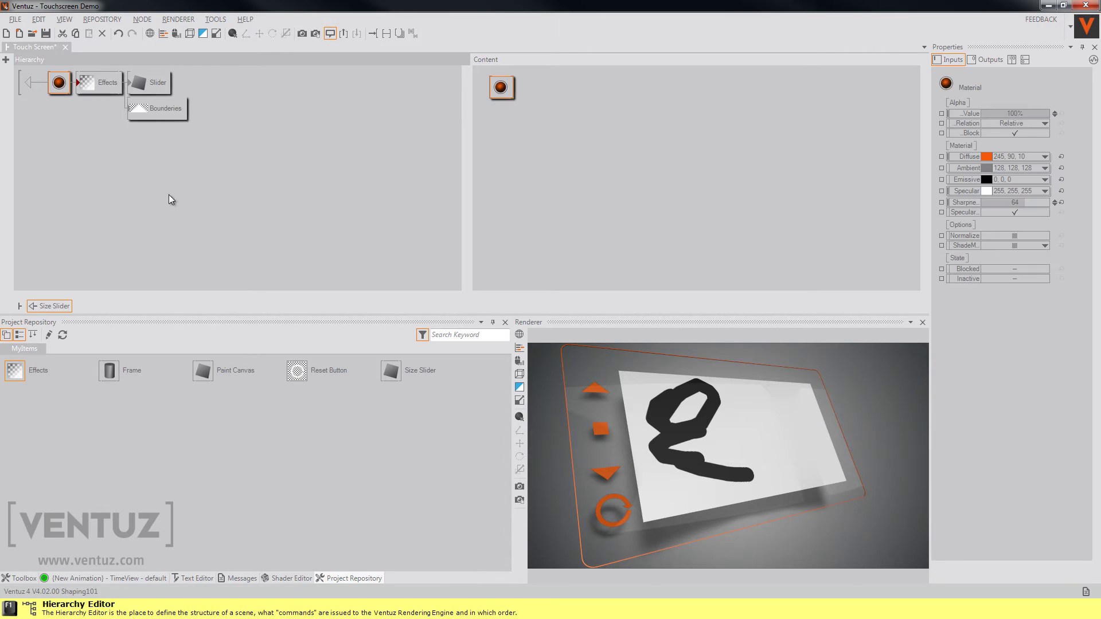
Insert a Touch Translation node between the Effects container and the Slider node in the hierarchy
double_click(224, 207)
type("tou")
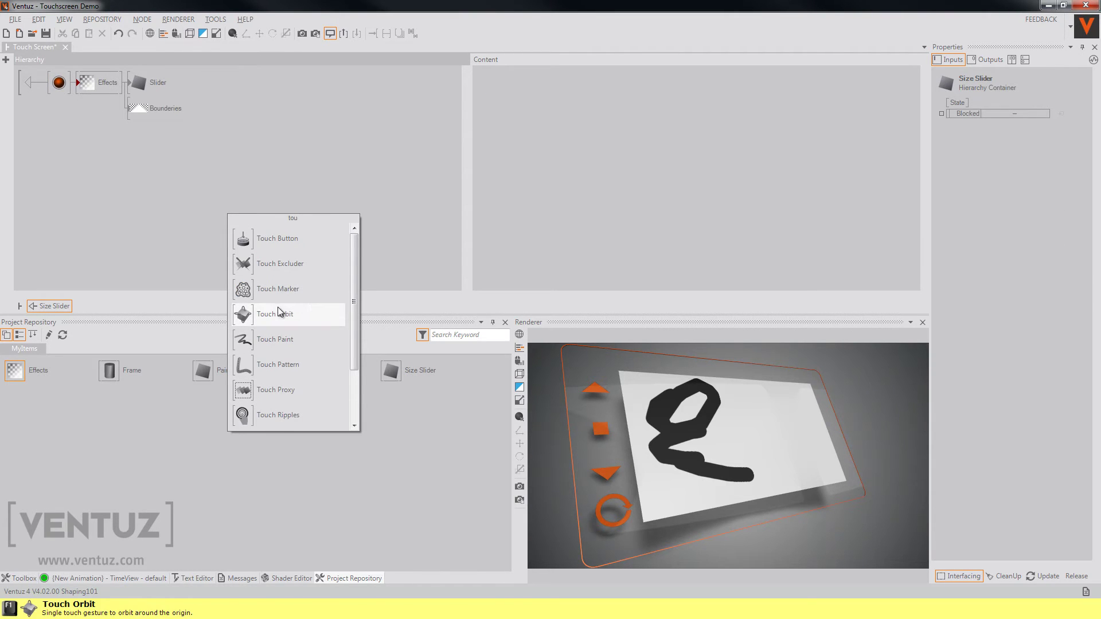
scroll(281, 289, "down", 1)
left_click(282, 416)
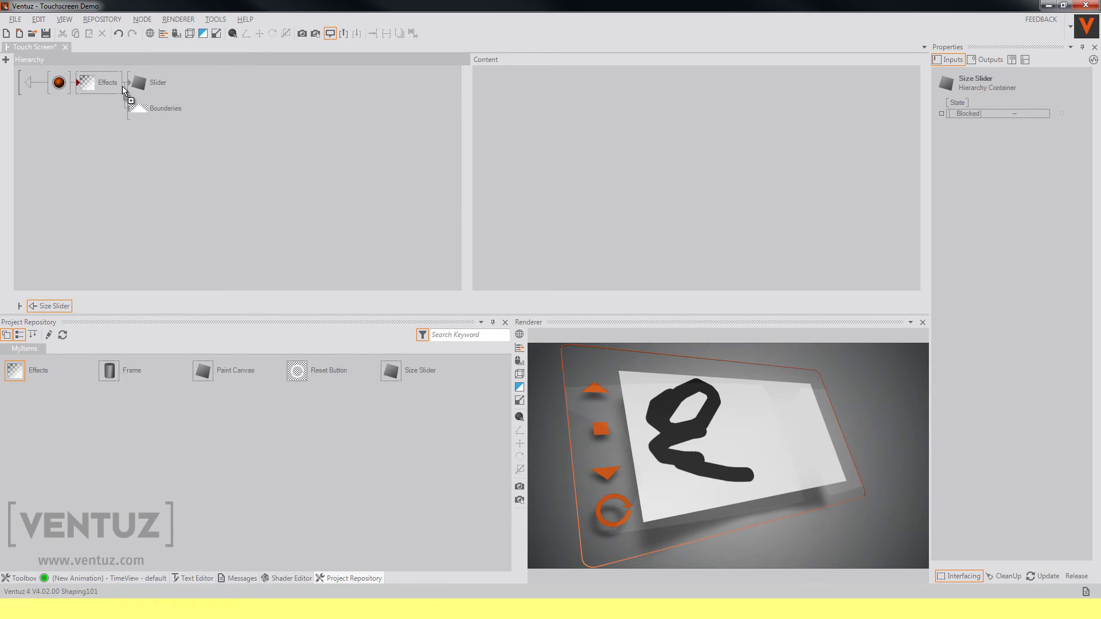
left_click(137, 85)
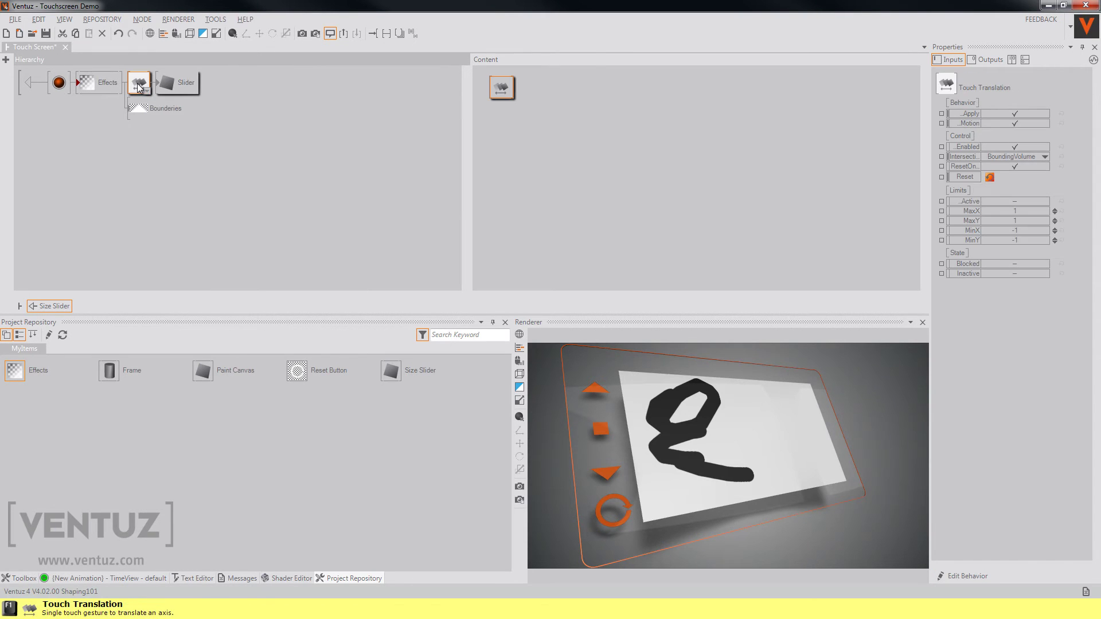
Test moving the orange slider handle in the render output with the Touch Translation node selected
left_click(599, 431)
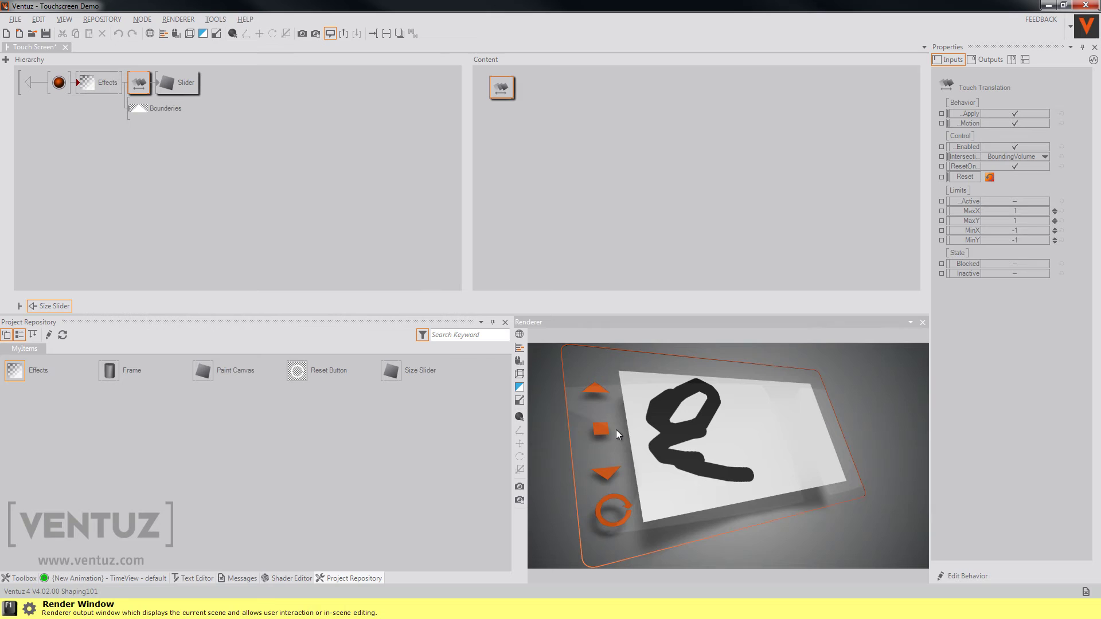
left_click_drag(640, 403, 586, 428)
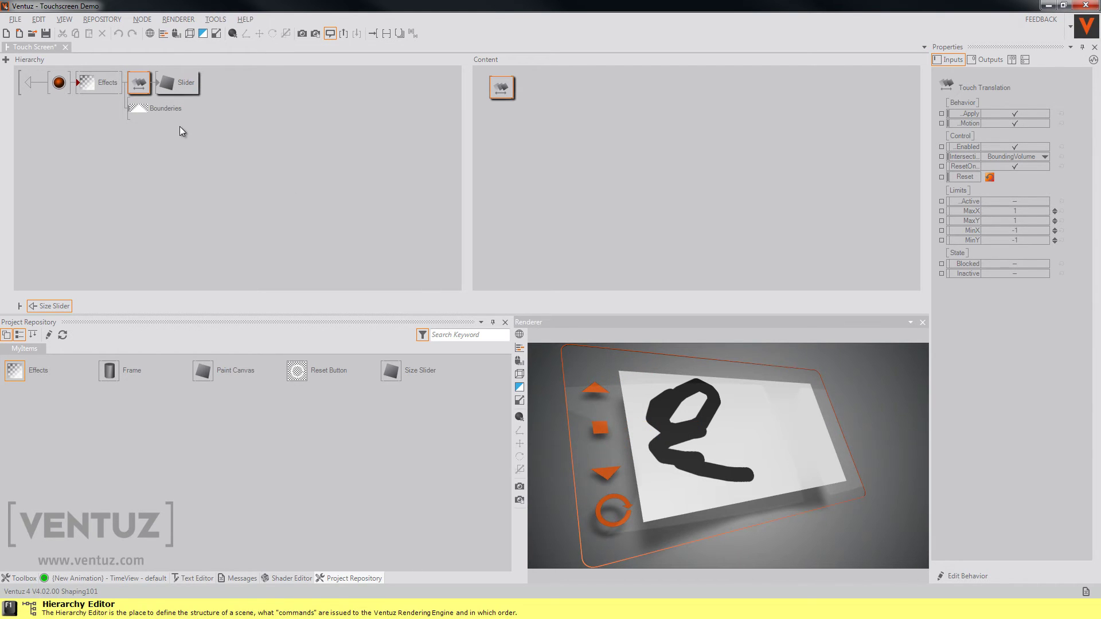
left_click(139, 86)
left_click(604, 431)
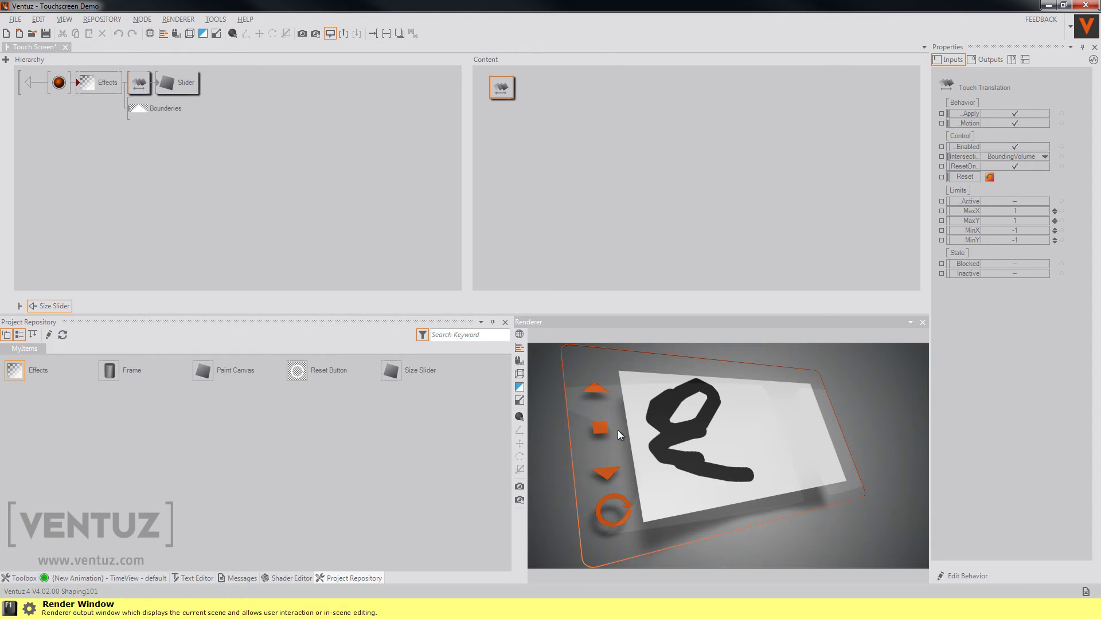
Set the Touch Translation limits MaxX and MinX to 0 and activate the limits
double_click(1005, 213)
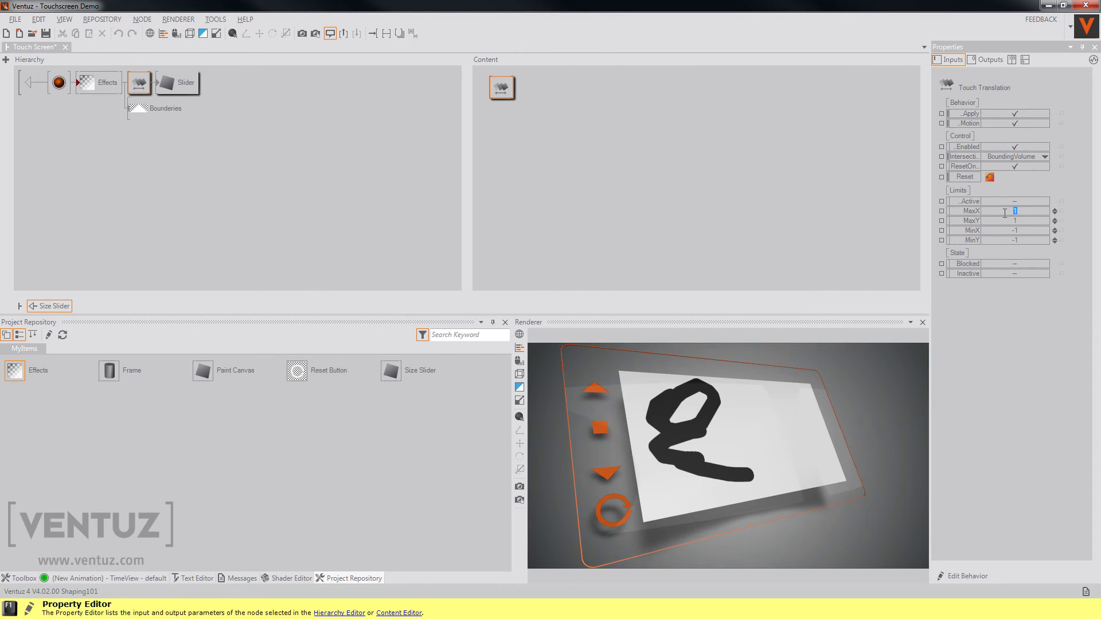
double_click(1009, 233)
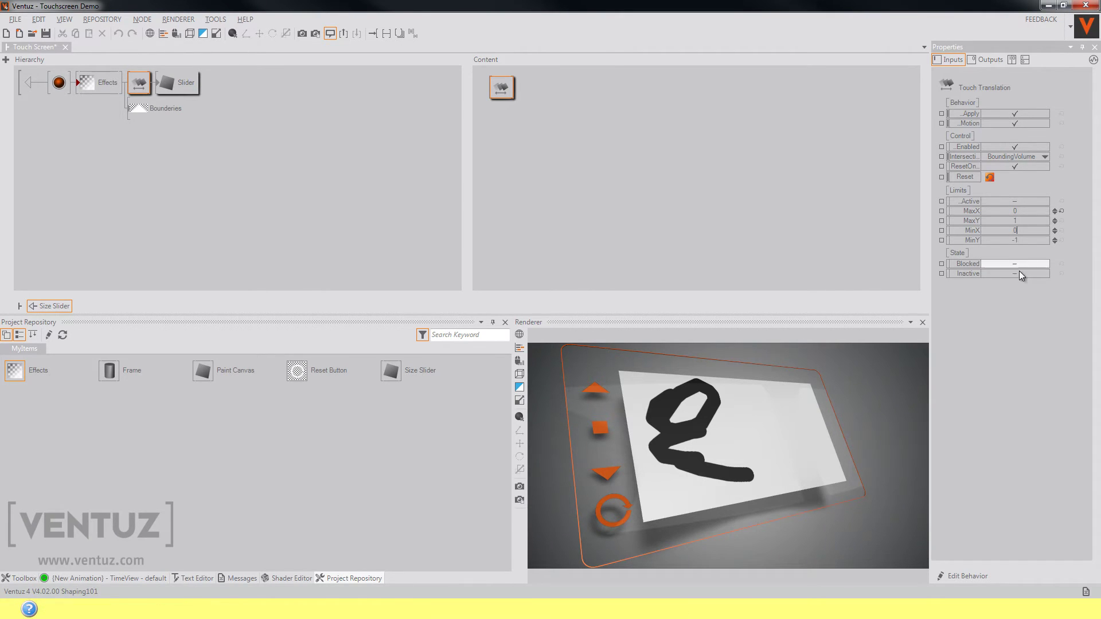
type("0")
left_click(1010, 201)
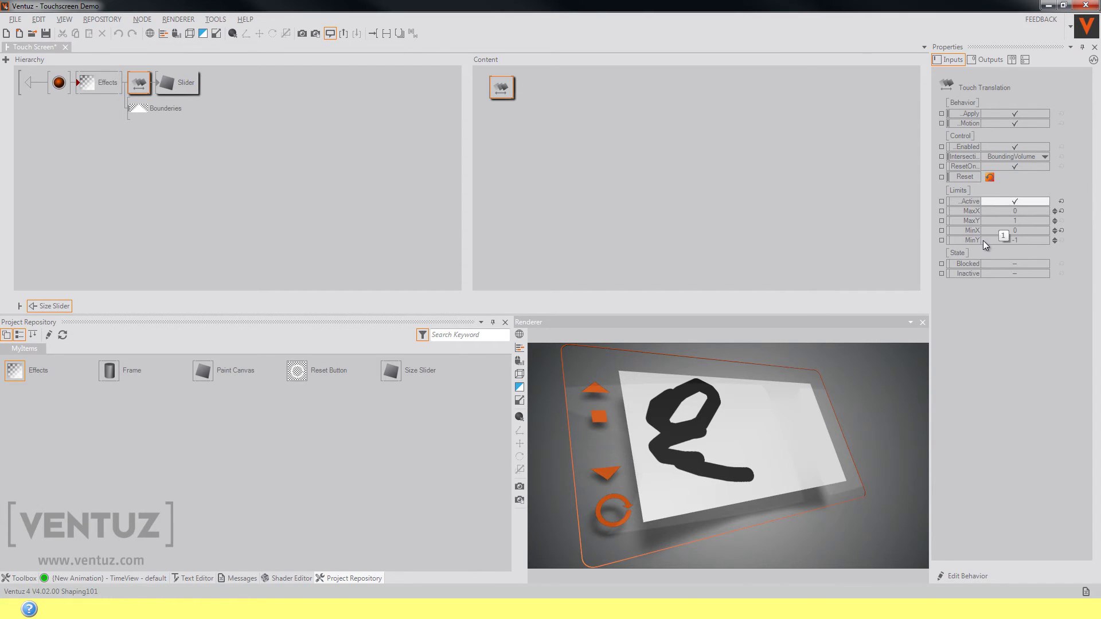
Set the Touch Translation limits MaxY to 2.5 and MinY to -2.5, and test the slider handle
double_click(1023, 222)
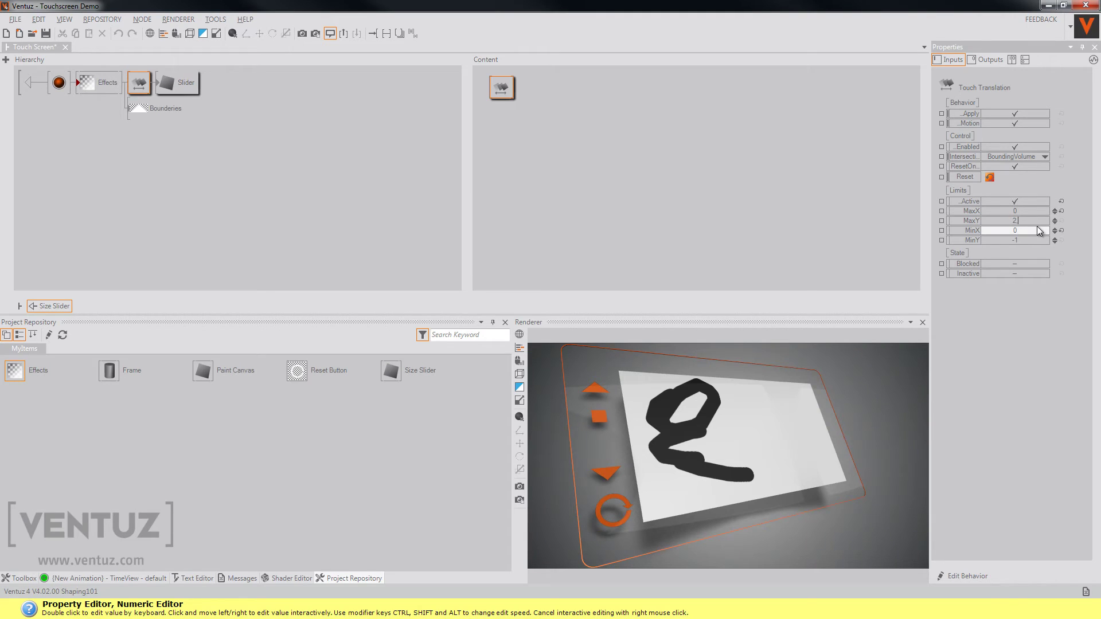
left_click_drag(1032, 221, 991, 221)
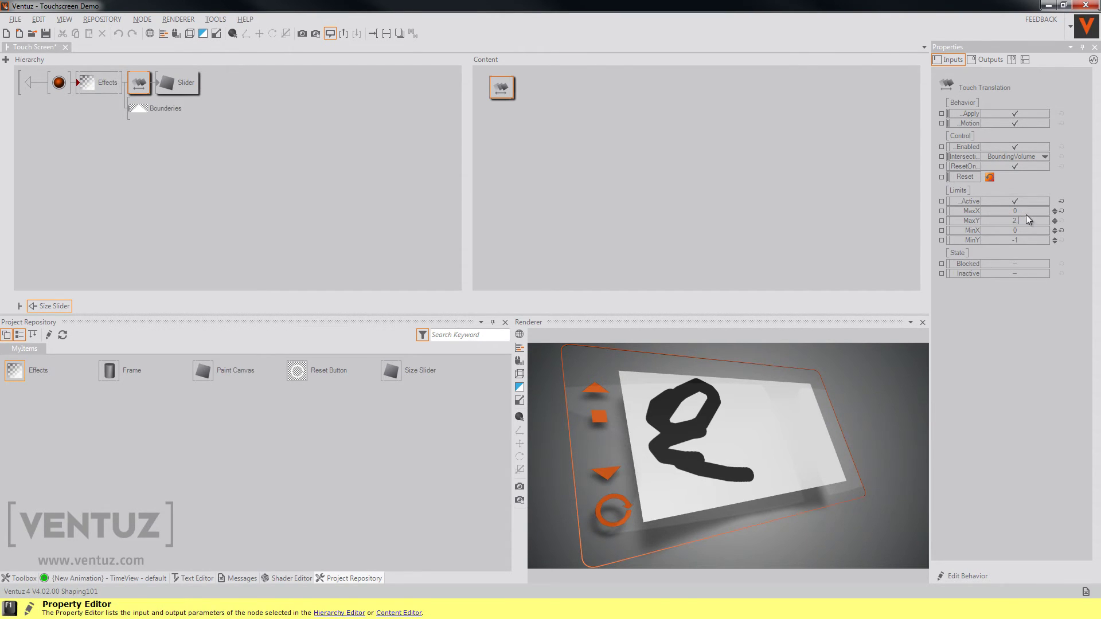
type("5")
double_click(1021, 240)
type("-2.5")
left_click(610, 455)
Add a Clipping node to the Size Slider content with MinIn -2.5 and MaxIn 2.5
double_click(603, 218)
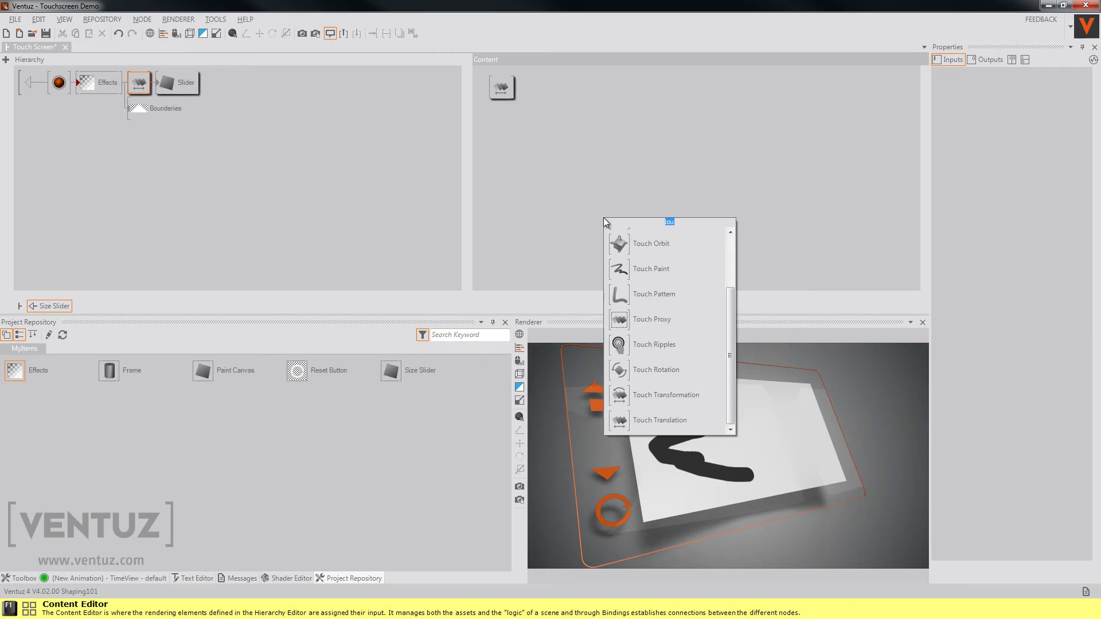
type("cli")
left_click(638, 241)
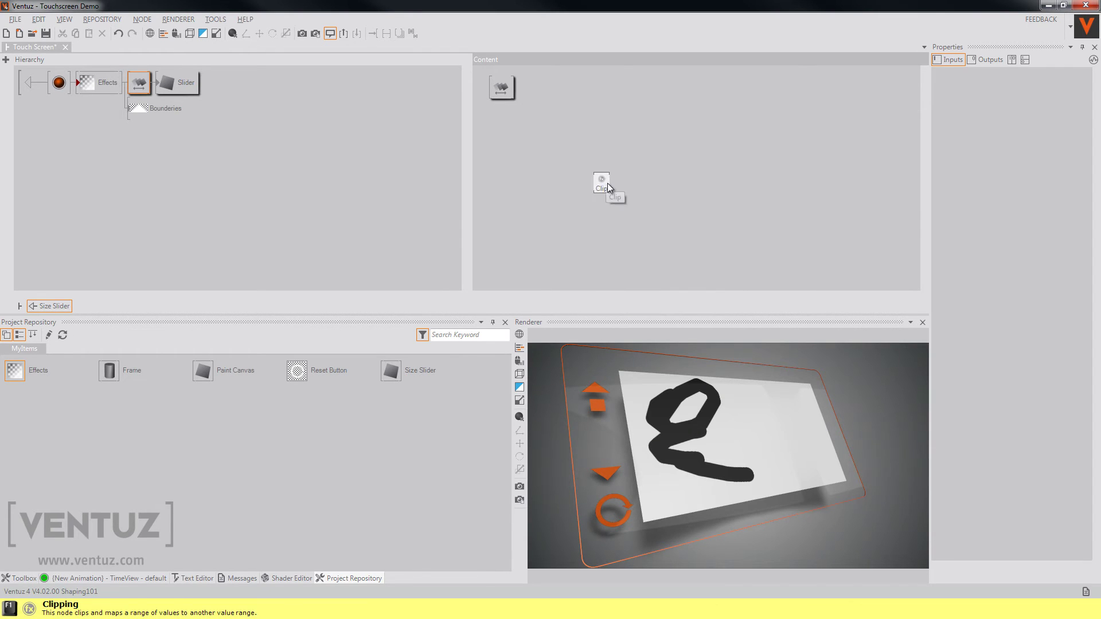
double_click(1029, 148)
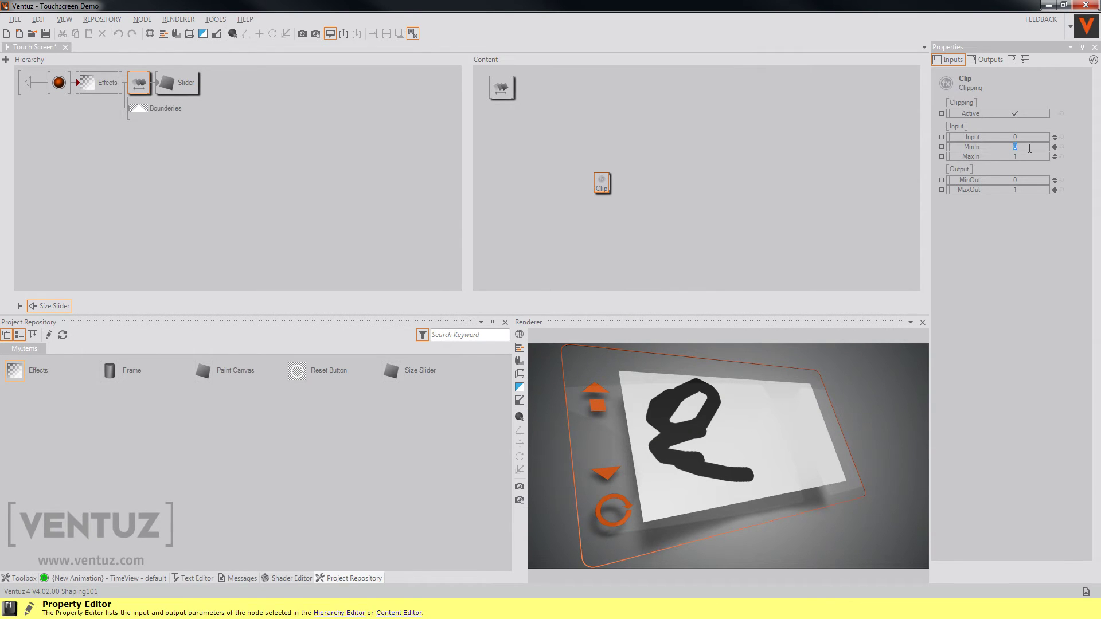
double_click(1040, 157)
type("2.5")
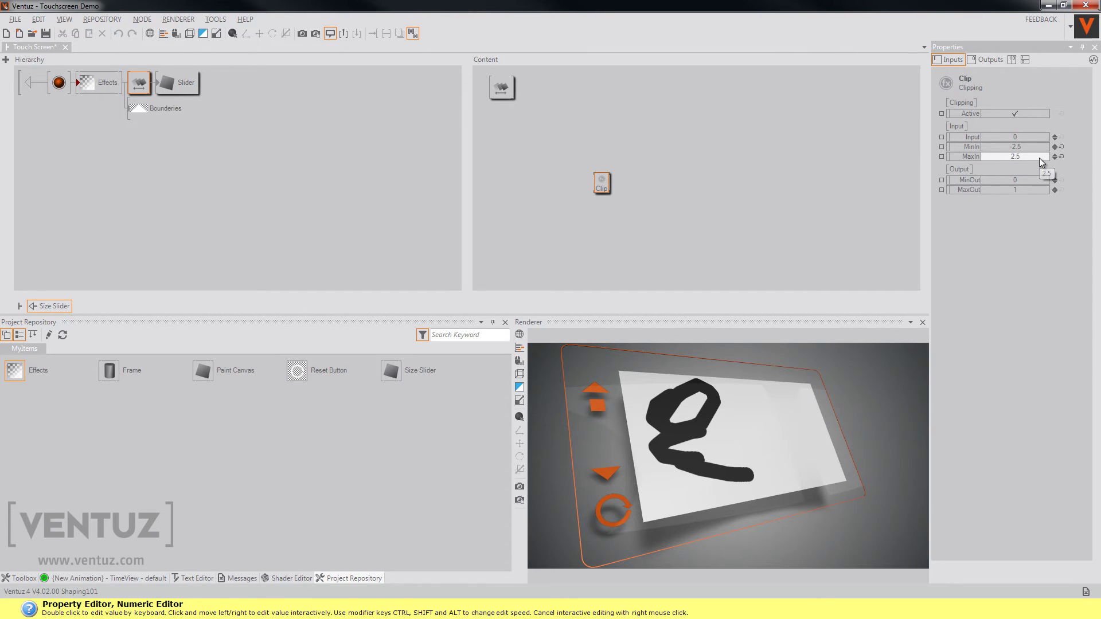
key("Return")
Set the Clip node's output range to MinOut 1 and MaxOut 100
double_click(1023, 180)
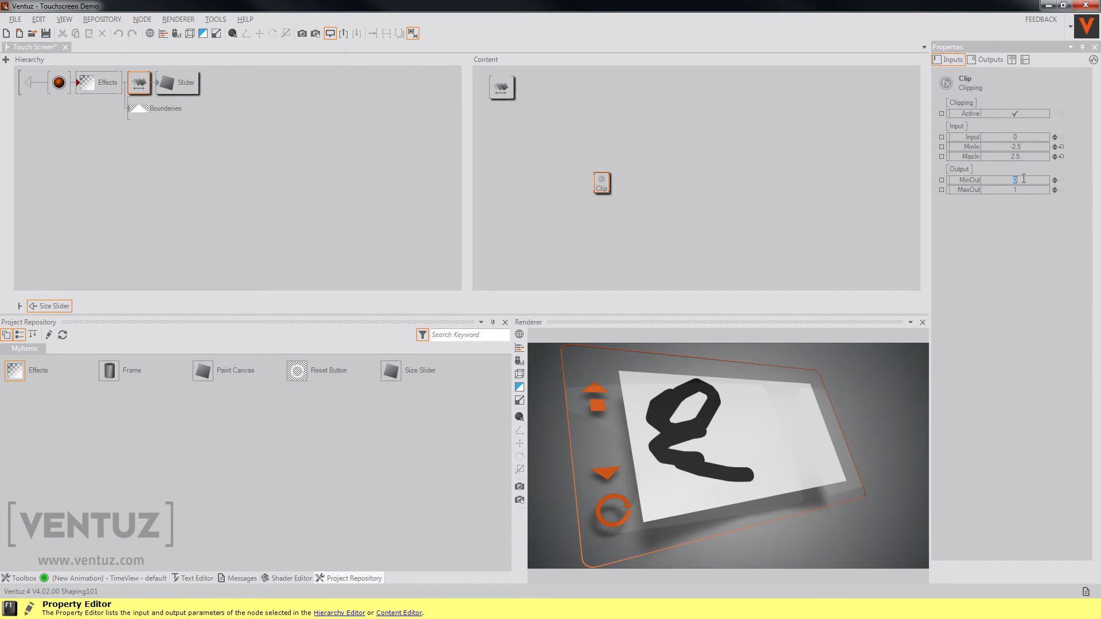
double_click(1025, 188)
type("100")
key("Return")
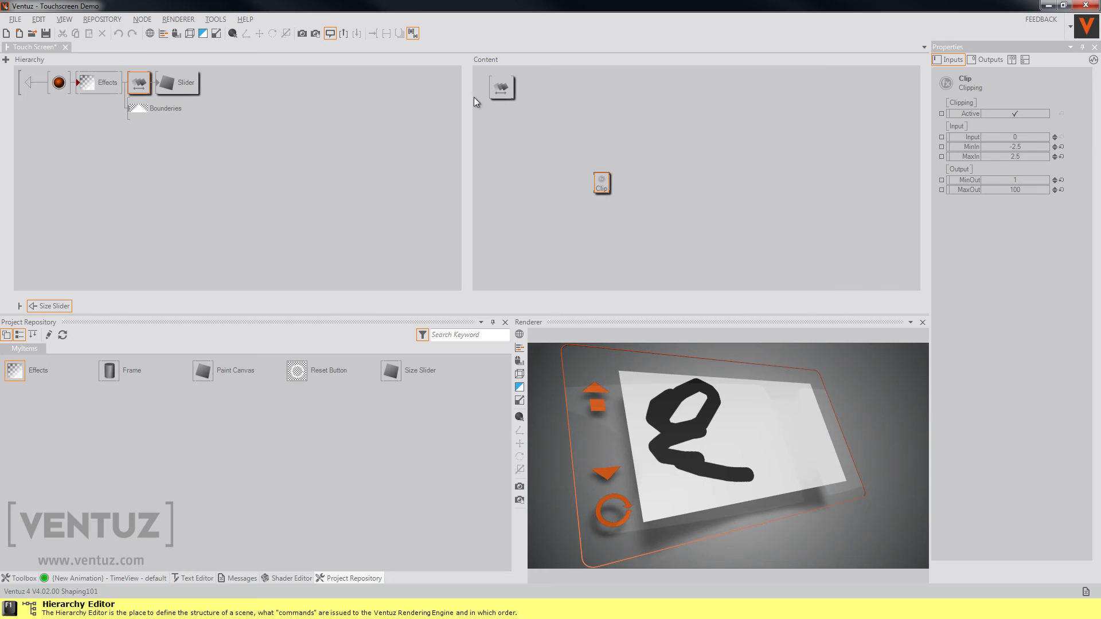
Bind the Clip node's Input to the Touch Translation Y output and expose the Clip's Value output
left_click_drag(971, 137, 507, 81)
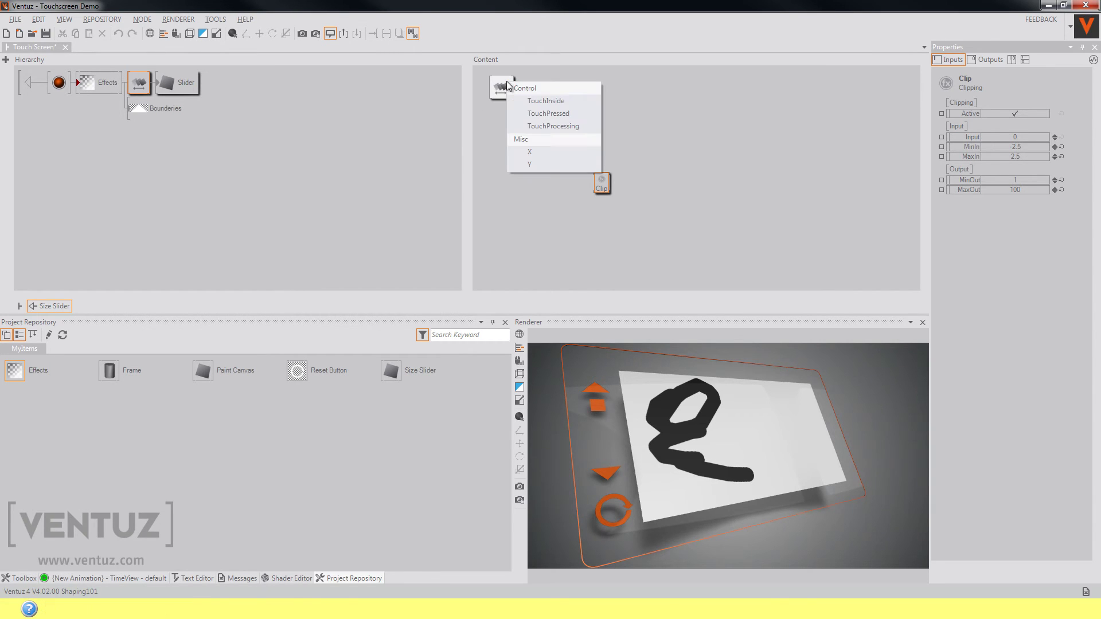
left_click(544, 164)
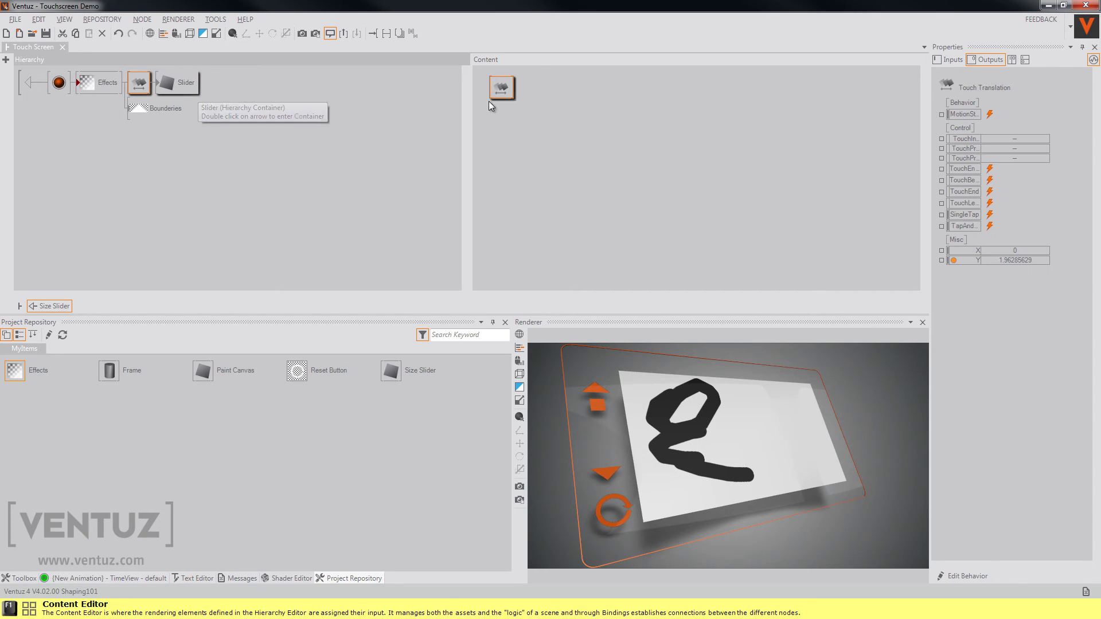
left_click(605, 184)
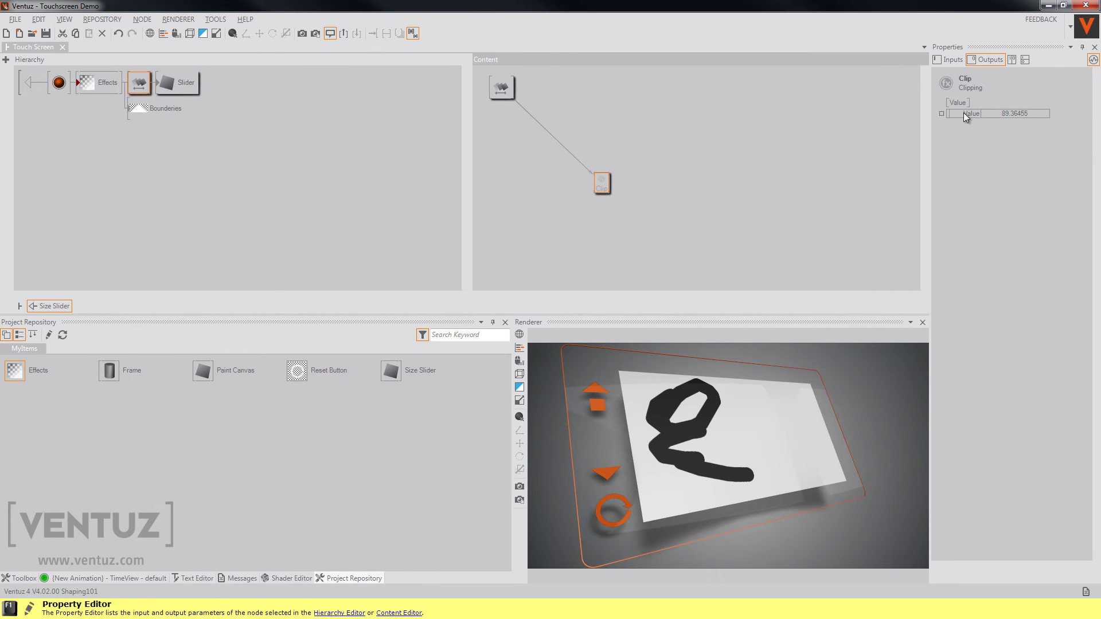
left_click(941, 113)
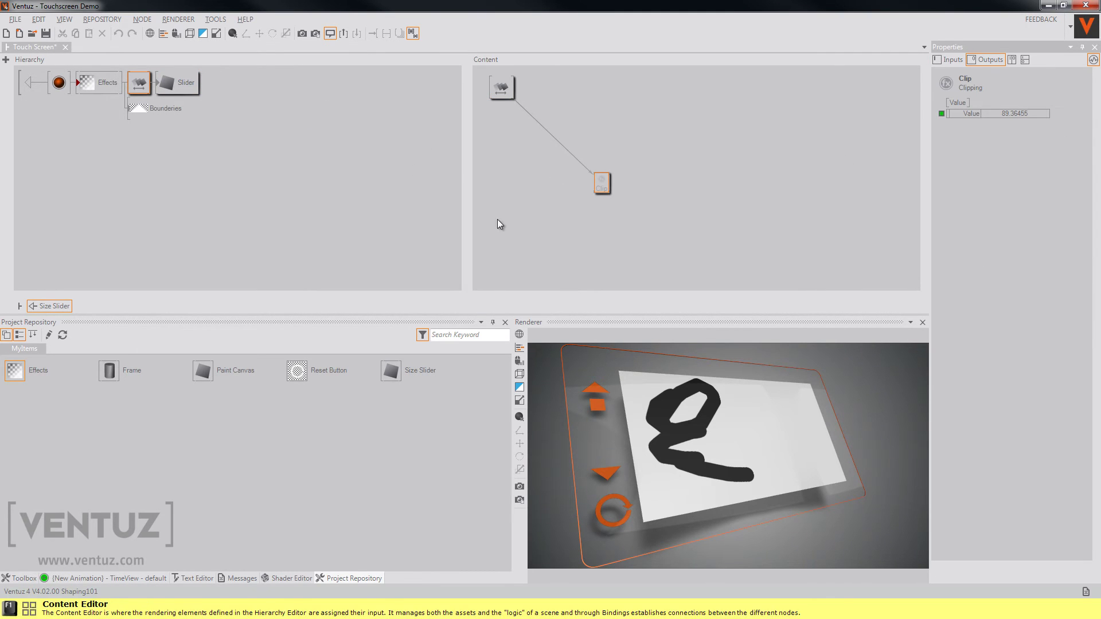
Expose the brush Size input of the Touch Paint node inside Paint Canvas and return to the top hierarchy level
double_click(85, 132)
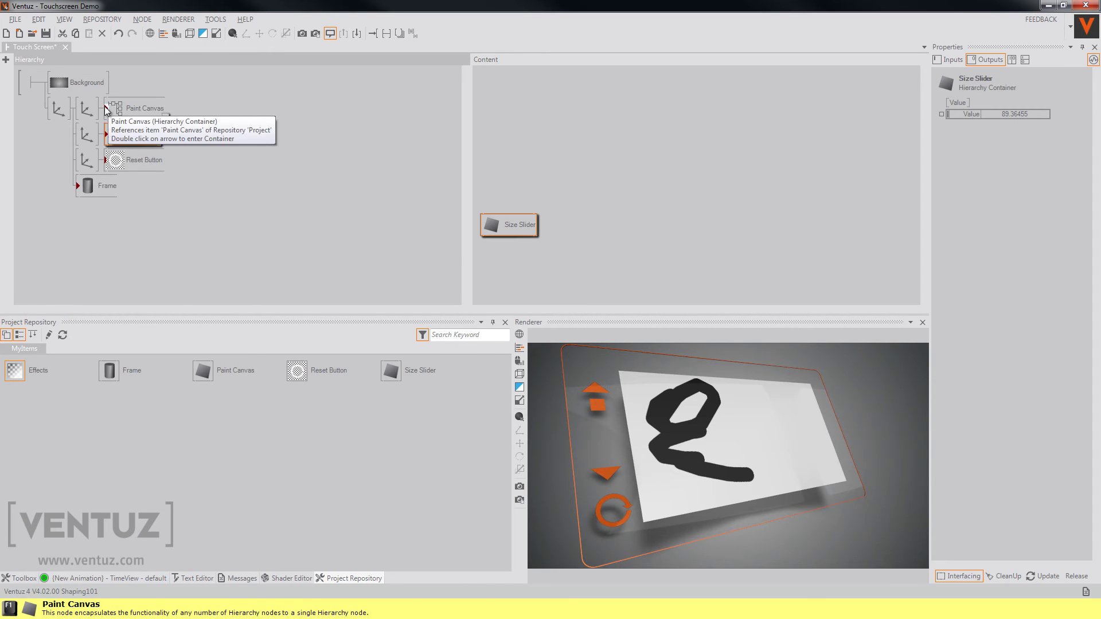
double_click(115, 109)
left_click(59, 135)
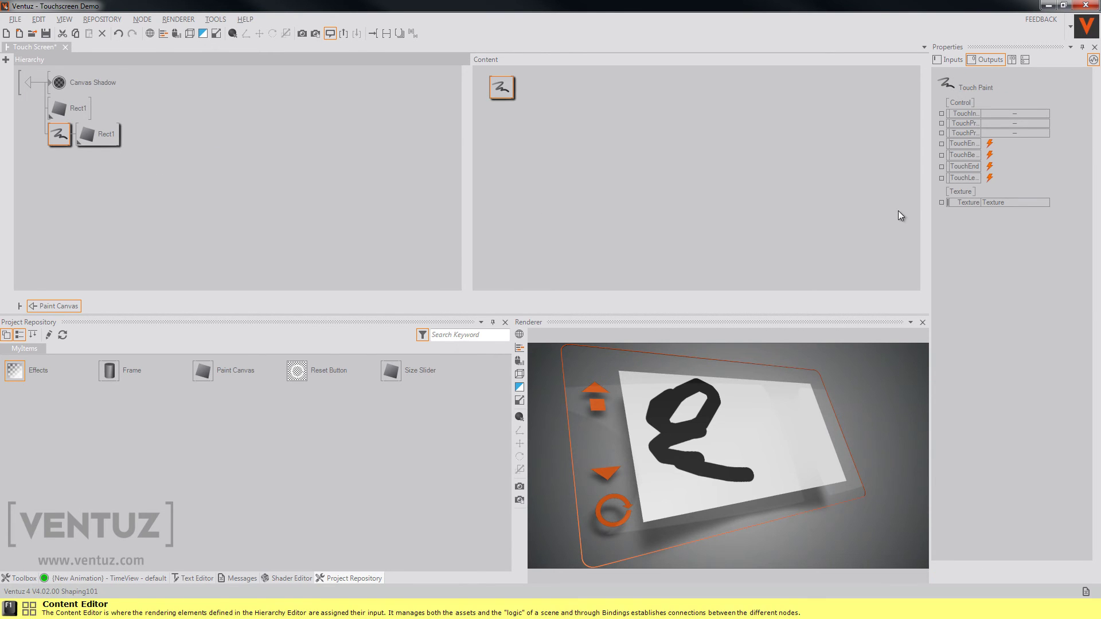
left_click(952, 60)
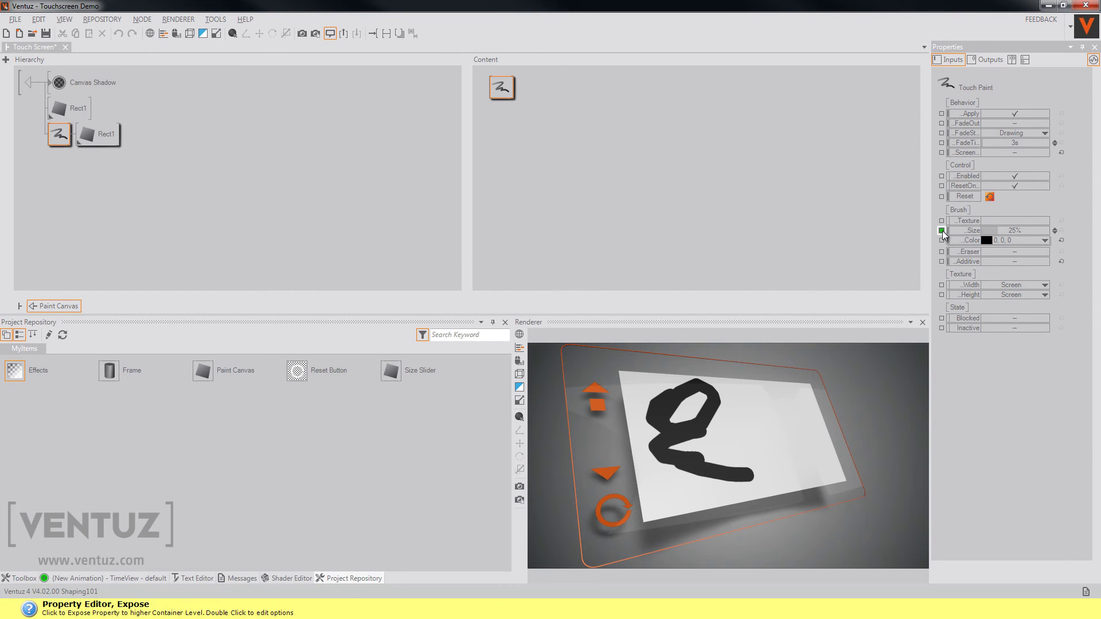
left_click(32, 91)
double_click(31, 87)
Show Paint Canvas and Size Slider together and bind the Paint Canvas brush Size to the Size Slider's Value output
left_click(153, 138, "ctrl")
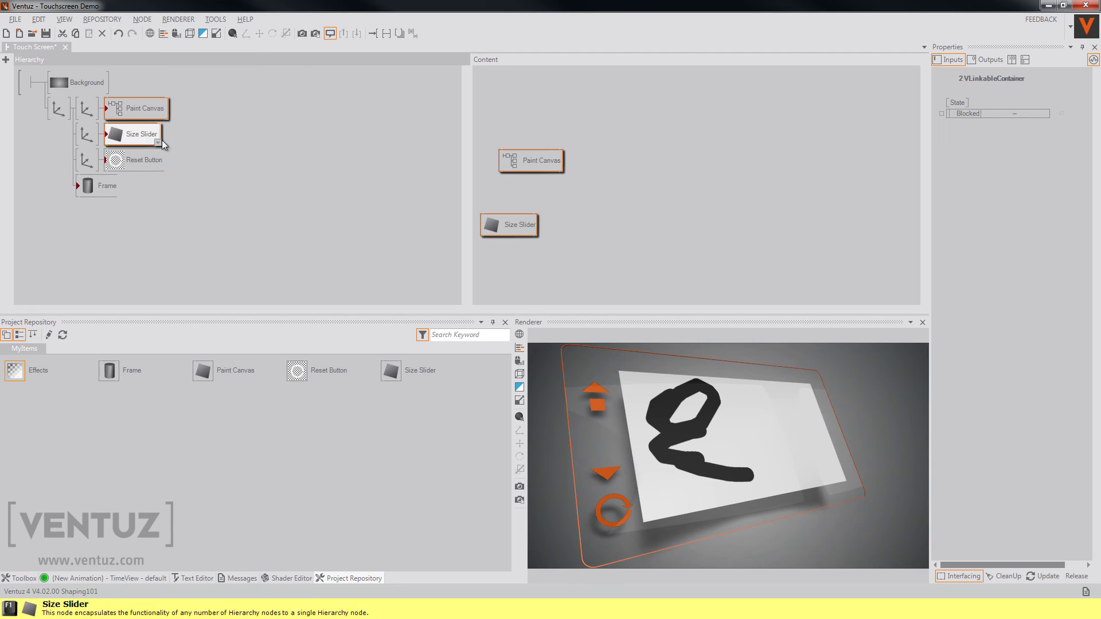
left_click(533, 163)
mouse_move(967, 113)
left_mouse_down()
mouse_move(488, 274)
mouse_move(512, 223)
left_mouse_up()
Test different brush sizes with the slider and paint strokes, deselect the nodes, and try the rendered reset button
left_click(597, 411)
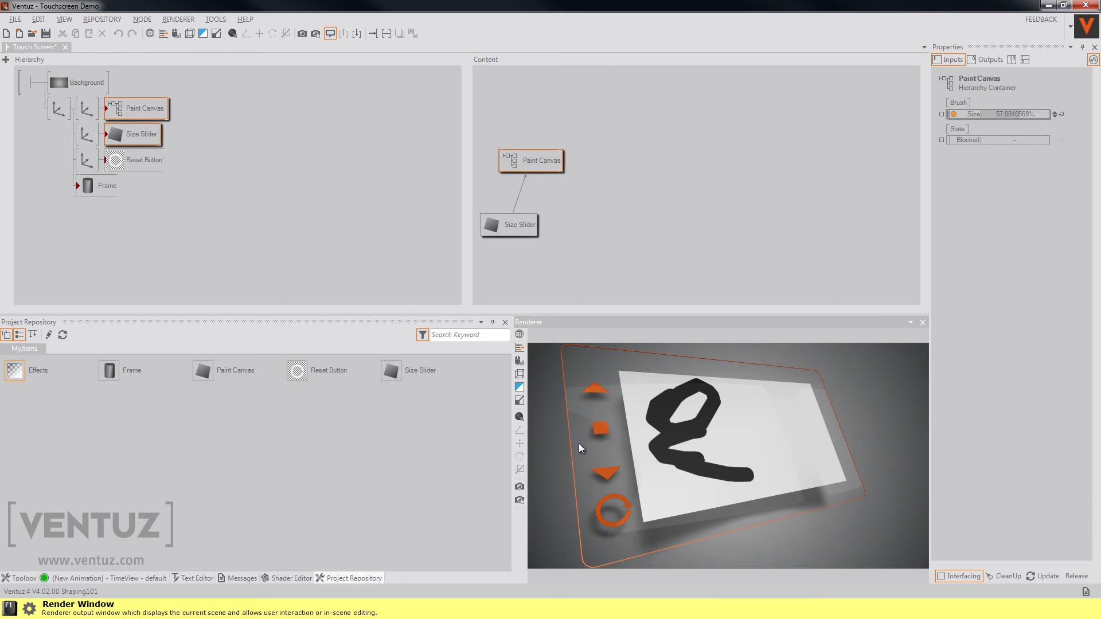
left_click_drag(602, 437, 613, 414)
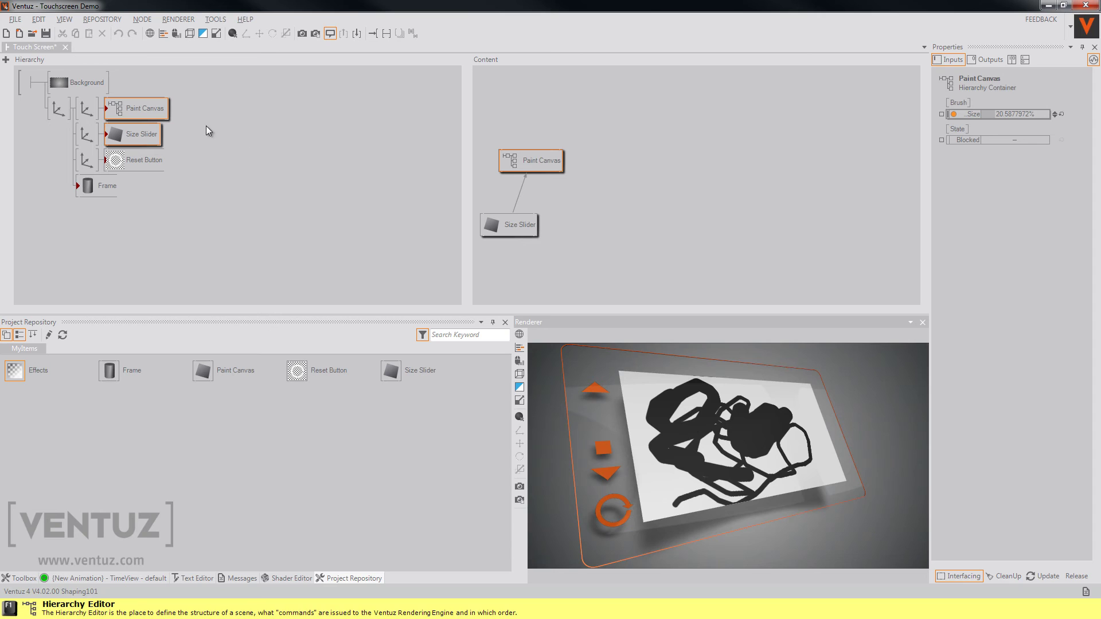
left_click(187, 137)
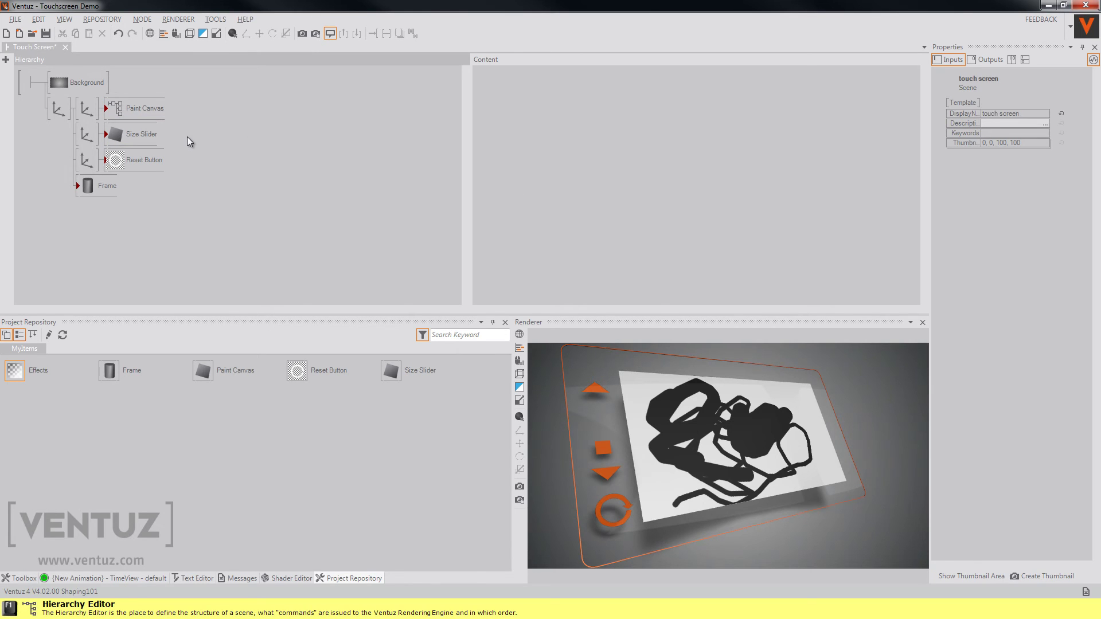
left_click(616, 522)
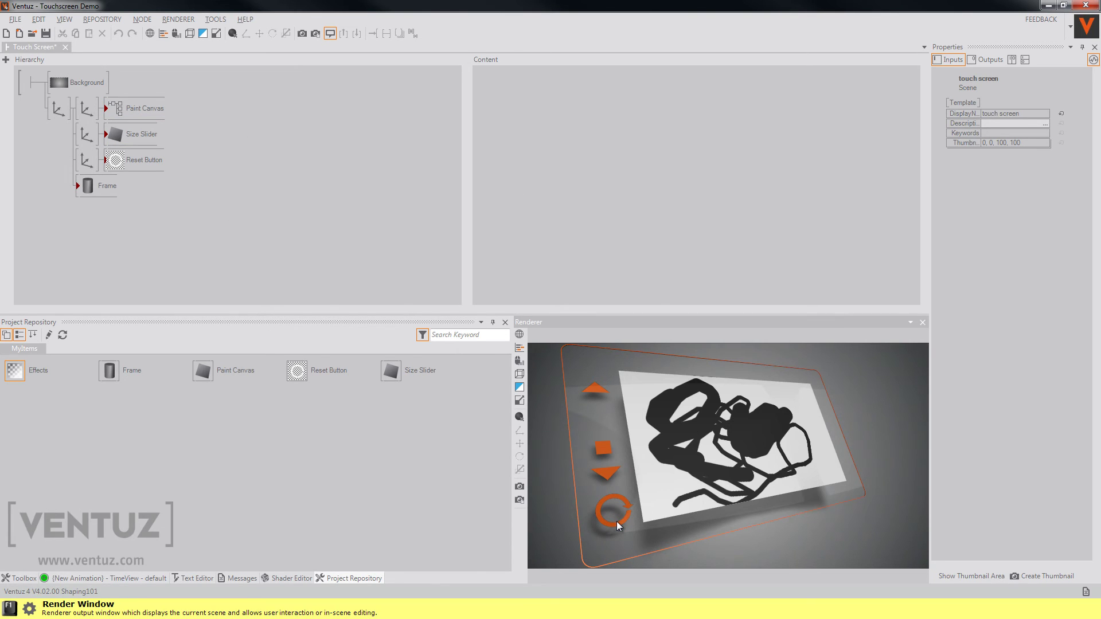
Add a Touch Button node directly in front of the Reset Button container in the hierarchy
left_click(275, 228)
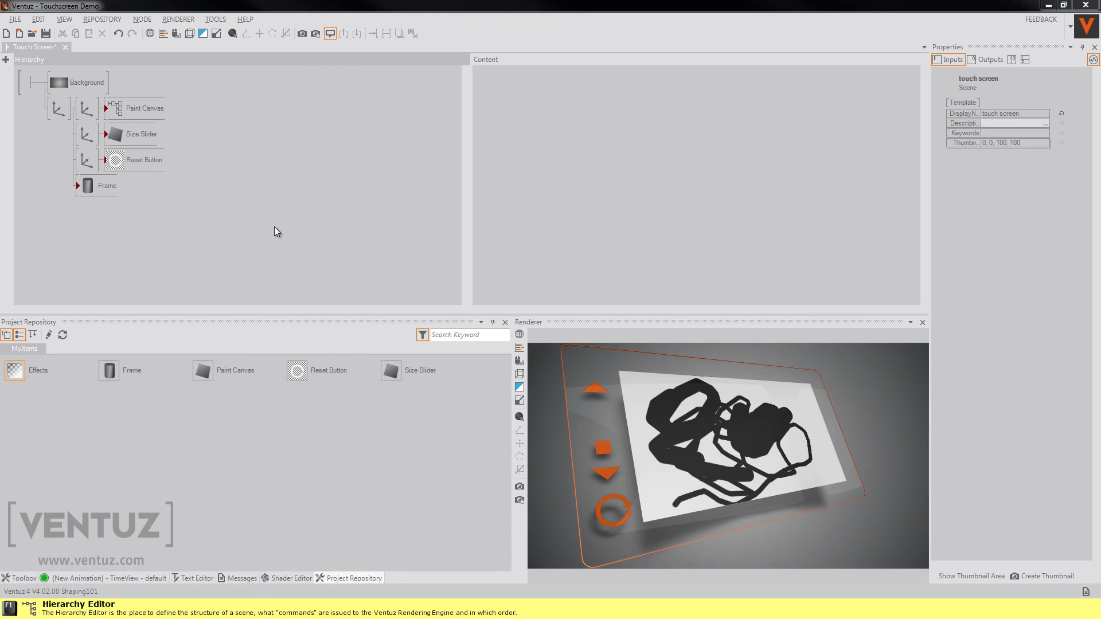
double_click(274, 227)
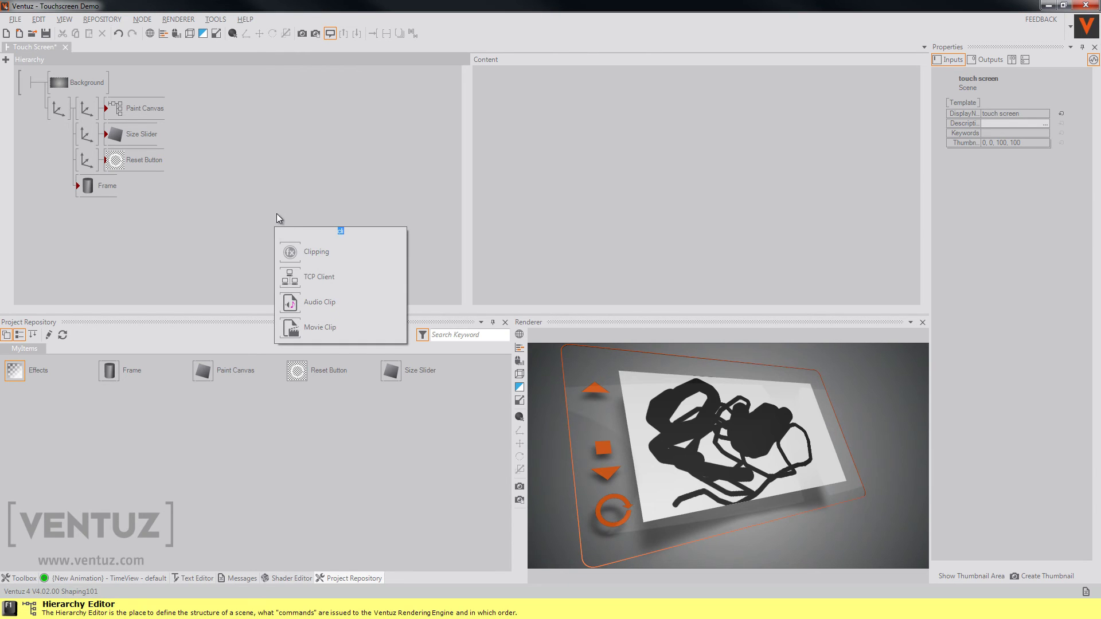
type("z")
key("BackSpace")
type("tou")
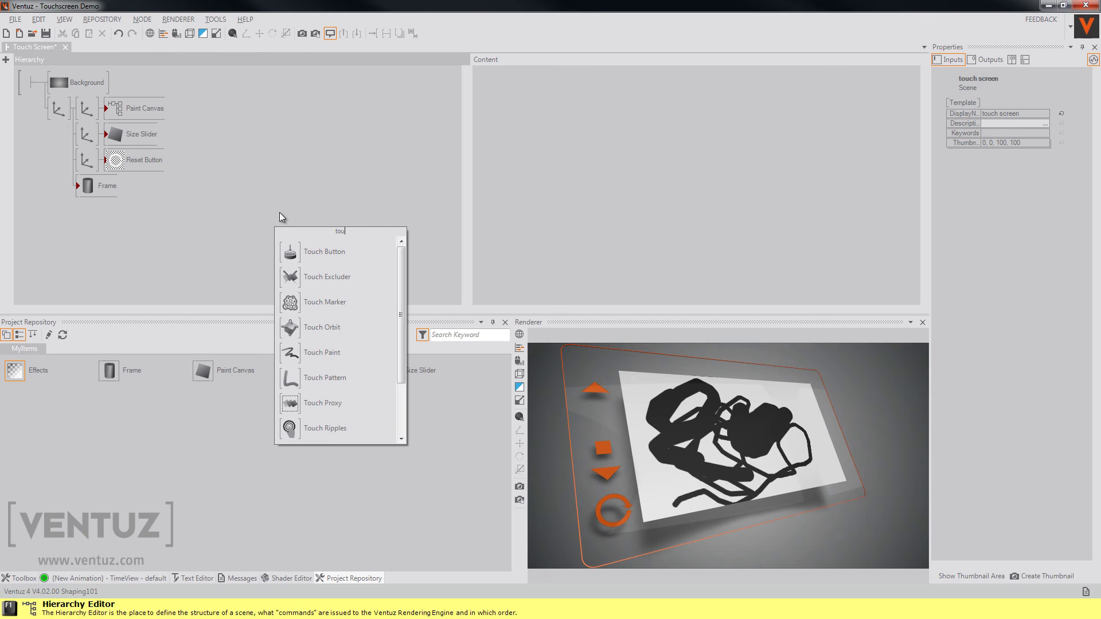
left_click_drag(290, 253, 107, 162)
Inspect the Effects and Texture nodes inside the Reset Button container, return to the top hierarchy level and show the Touch Button's properties
double_click(140, 161)
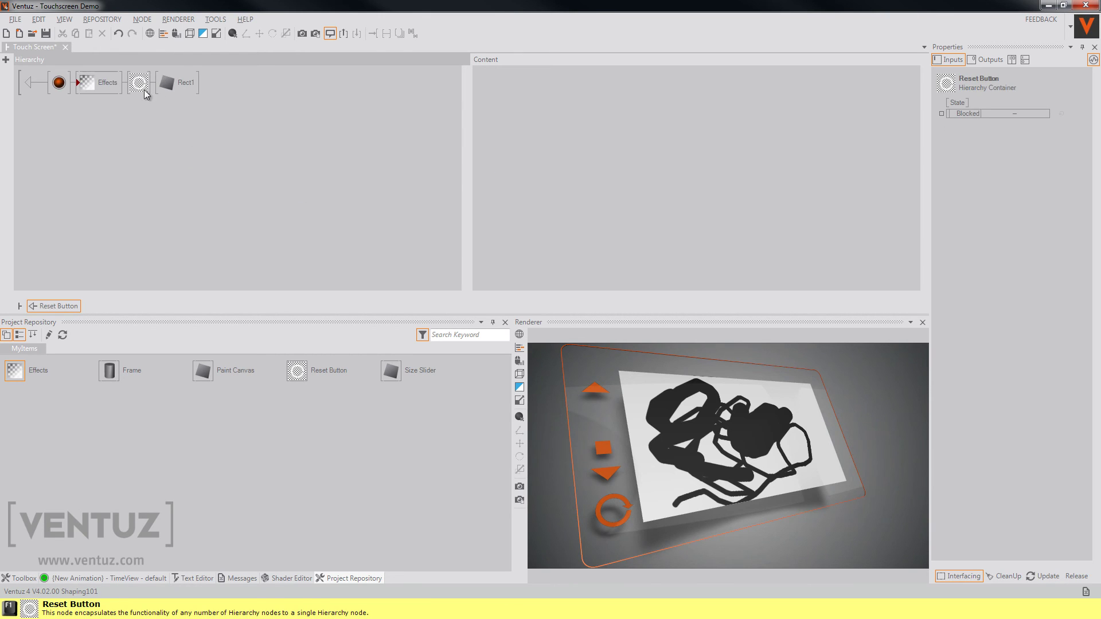
left_click(96, 78)
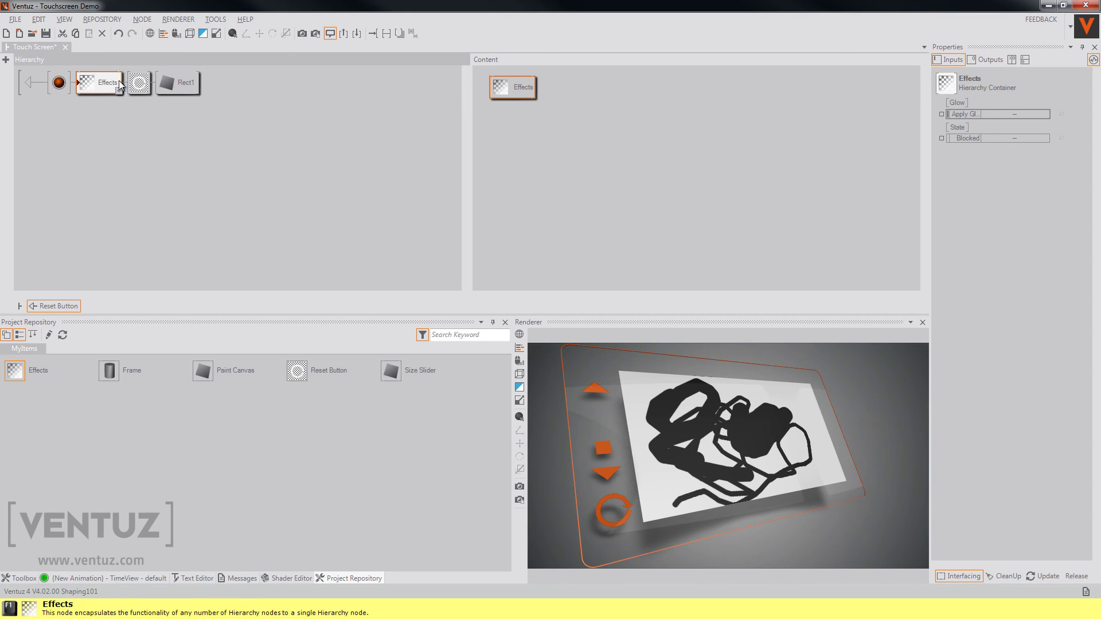
left_click(139, 83)
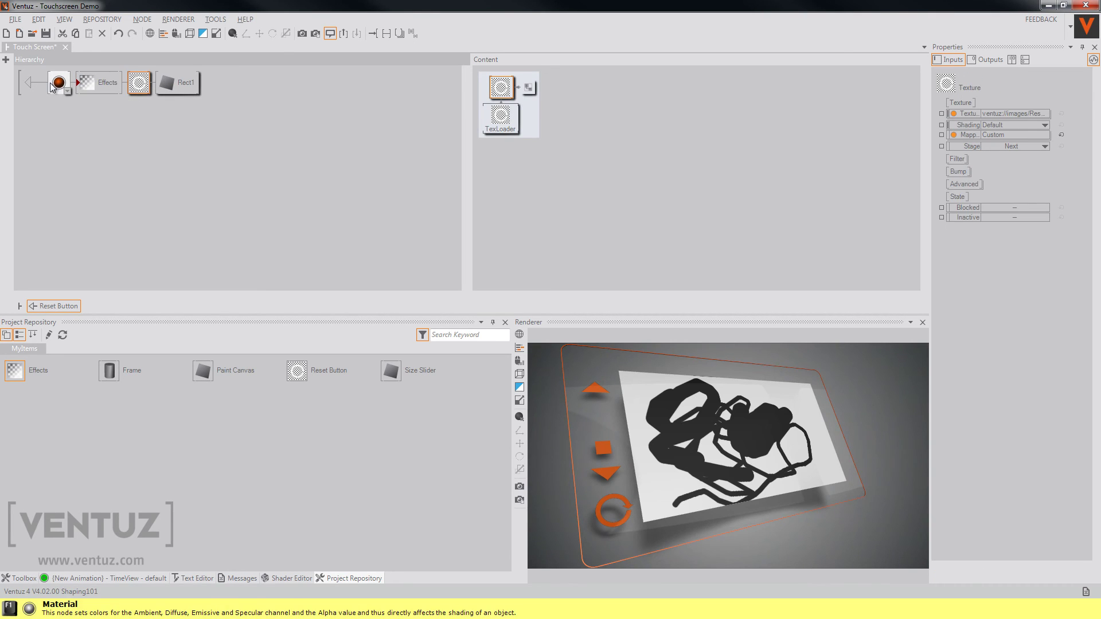
double_click(31, 83)
left_click(115, 161)
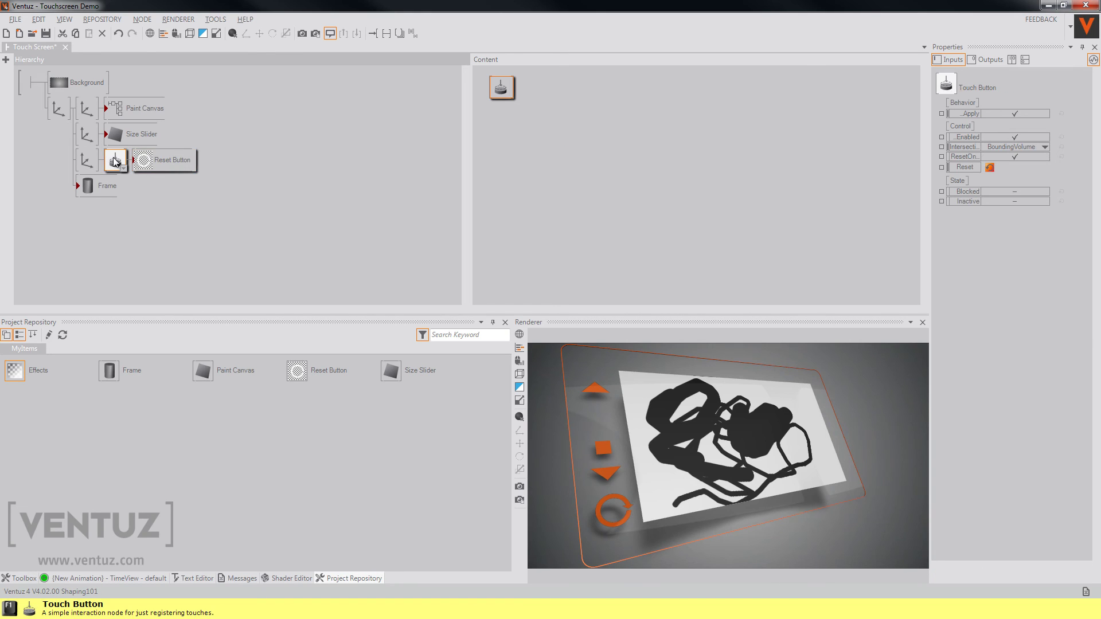
Expose the Reset input of the Touch Paint node inside Paint Canvas and return to the top hierarchy level
double_click(106, 107)
left_click(58, 134)
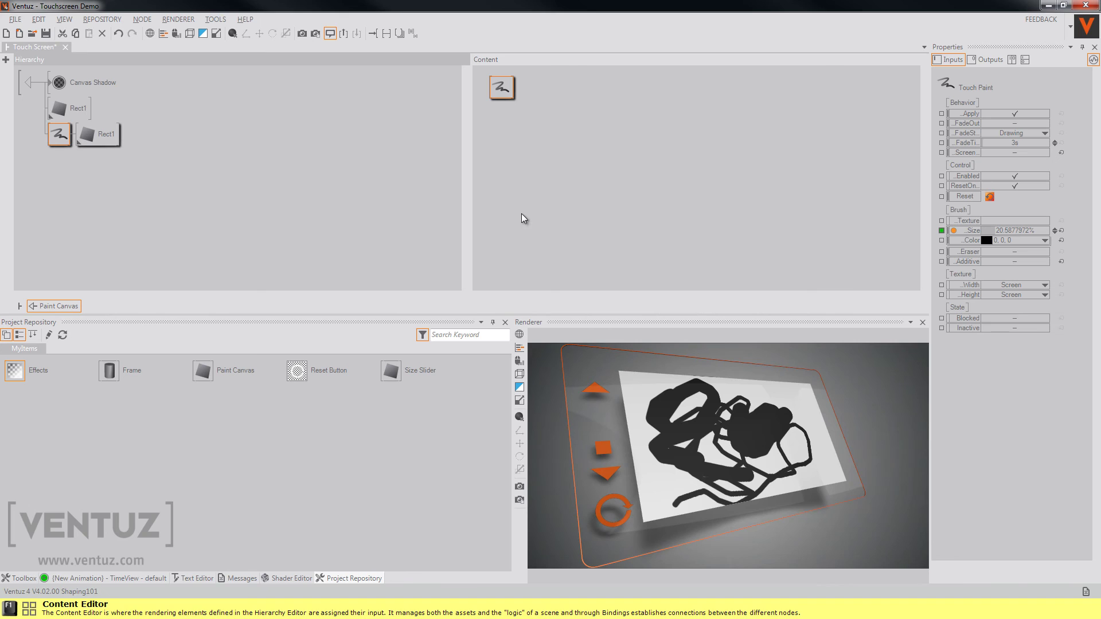
left_click(941, 196)
left_click(166, 173)
left_click(30, 86)
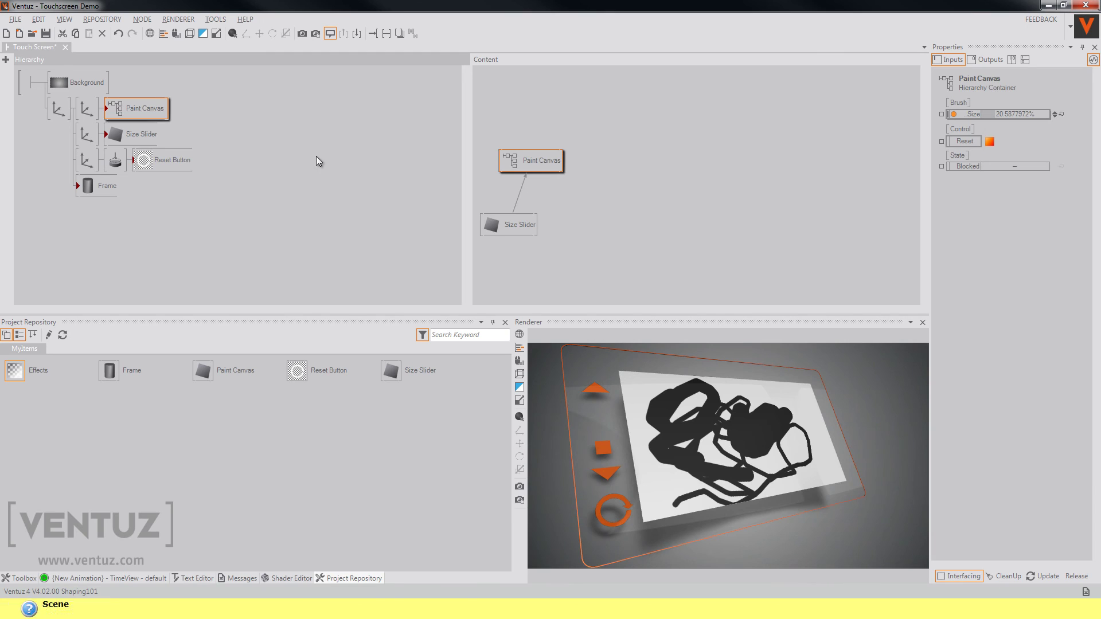
Show the Touch Button together with Paint Canvas and bind the Paint Canvas Reset input to the Touch Button's output
left_click(115, 160, "ctrl")
left_click_drag(502, 88, 548, 115)
left_click_drag(662, 168, 685, 170)
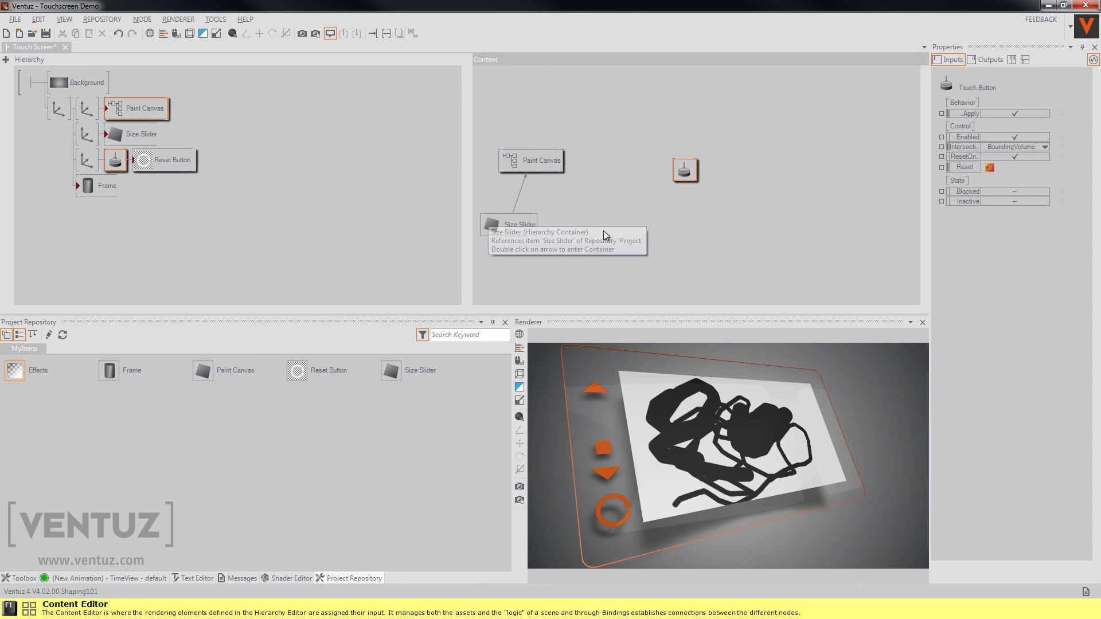
left_click(534, 166)
mouse_move(964, 141)
left_mouse_down()
mouse_move(695, 167)
mouse_move(601, 224)
left_mouse_up()
left_click(721, 191)
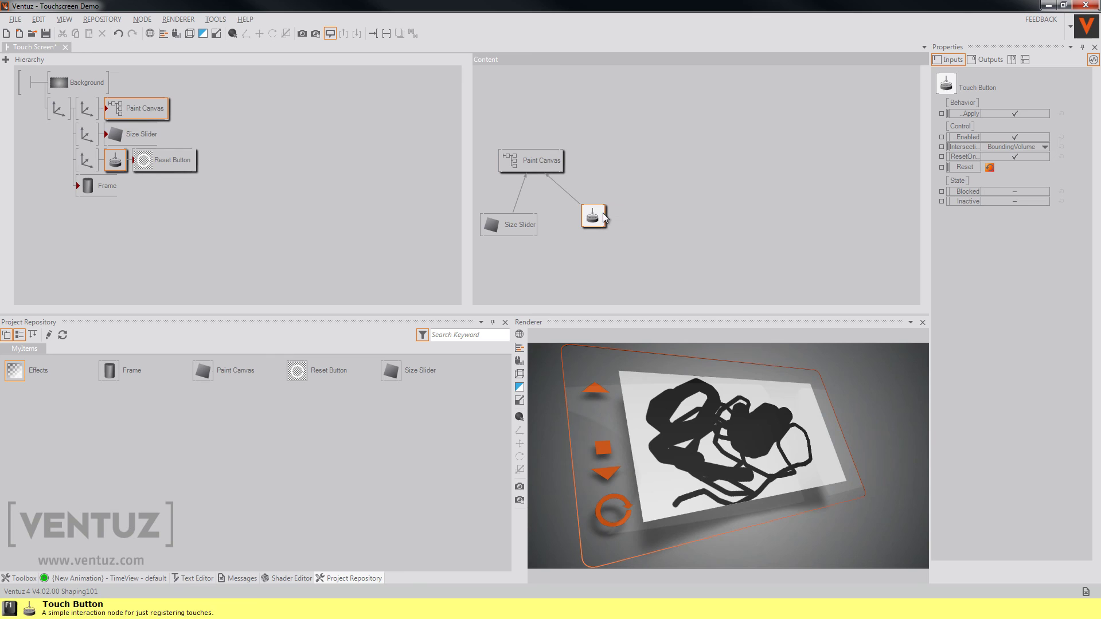
Test the rendered reset button by clearing the canvas several times and painting new strokes in between
left_click(612, 517)
mouse_move(715, 447)
left_mouse_down()
mouse_move(706, 421)
mouse_move(659, 437)
mouse_move(678, 438)
left_mouse_up()
left_click(611, 516)
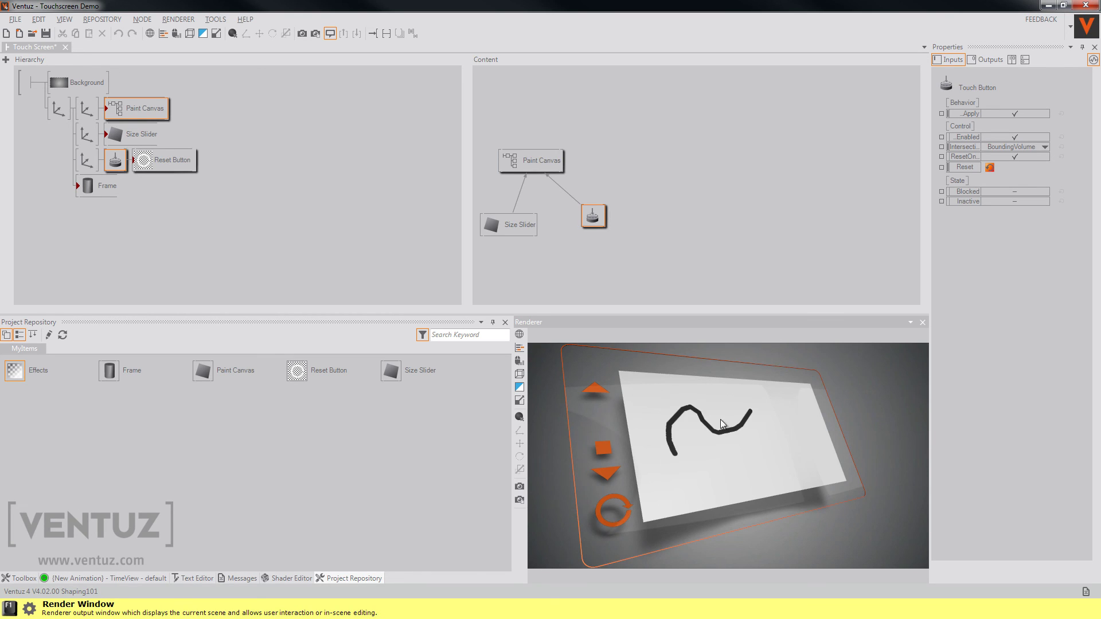
left_click(616, 516)
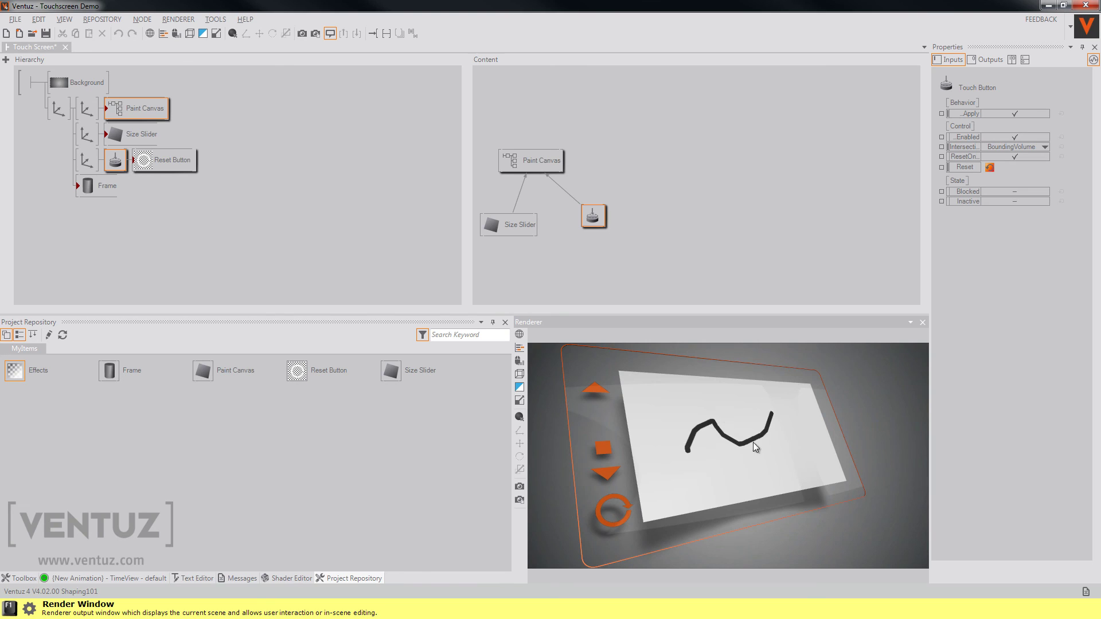
left_click_drag(688, 466, 688, 467)
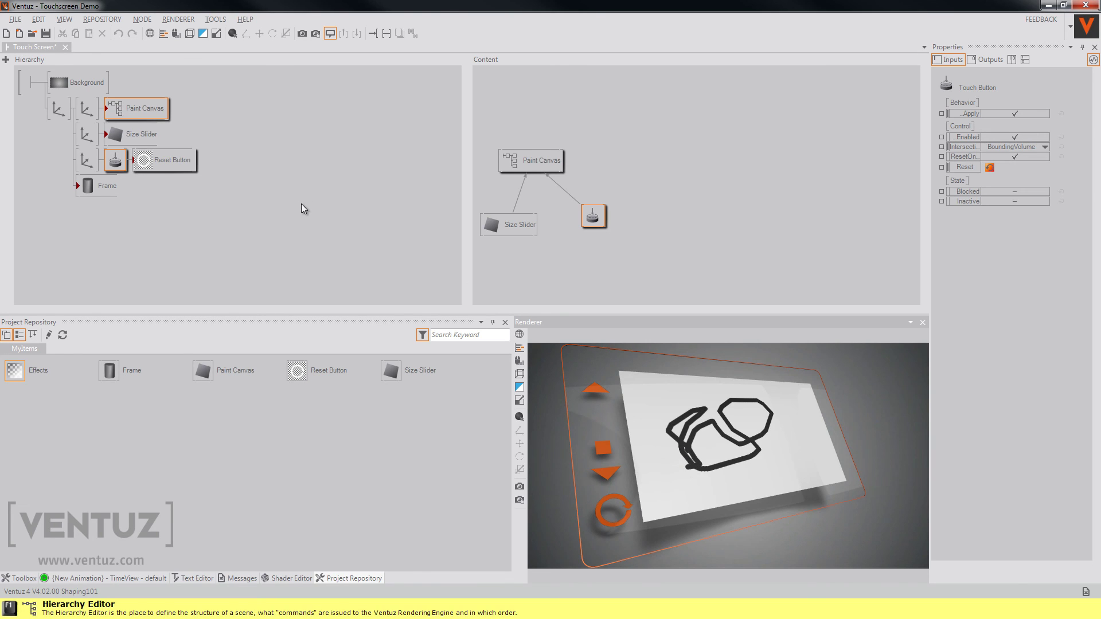
Show the Effects node inside the Size Slider container while testing the rendered slider and painting with a larger brush
left_click(262, 202)
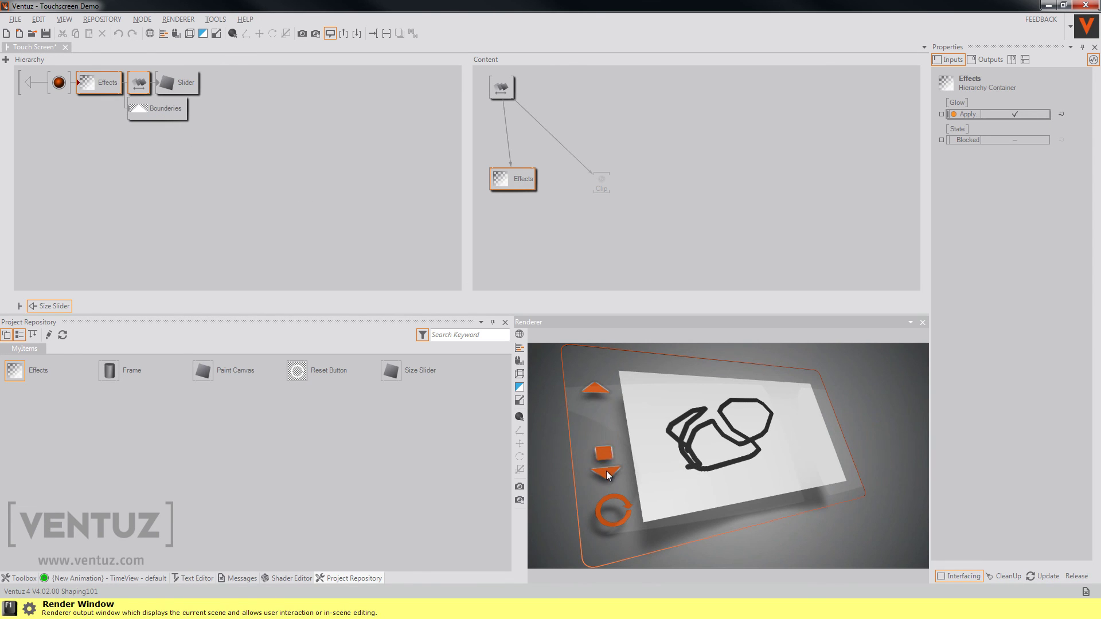
mouse_move(734, 438)
left_mouse_down()
mouse_move(685, 381)
mouse_move(783, 452)
left_mouse_up()
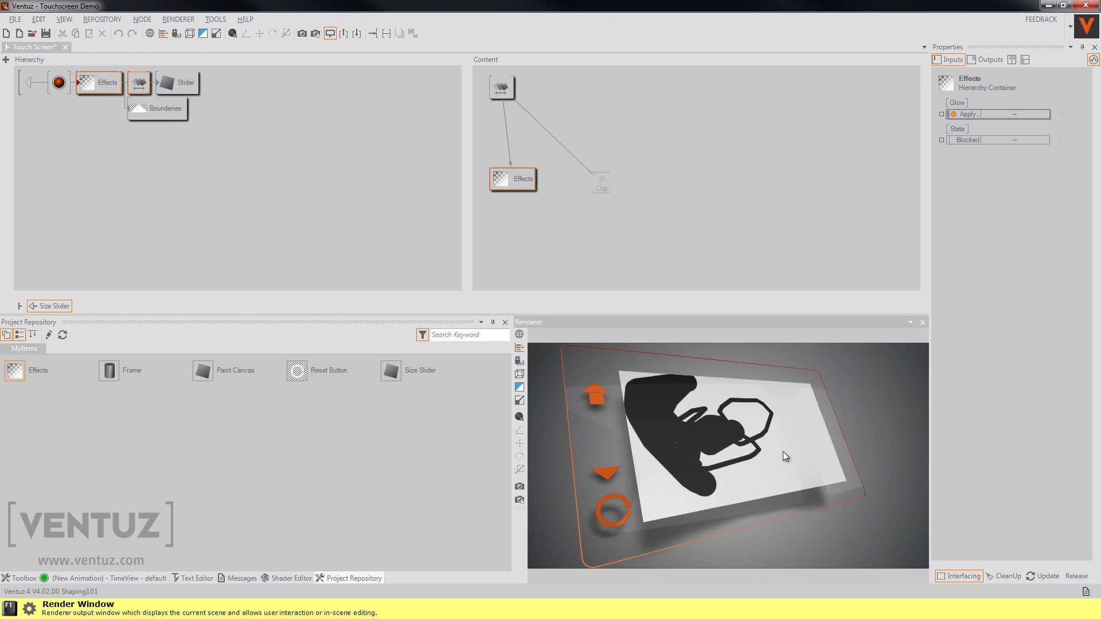